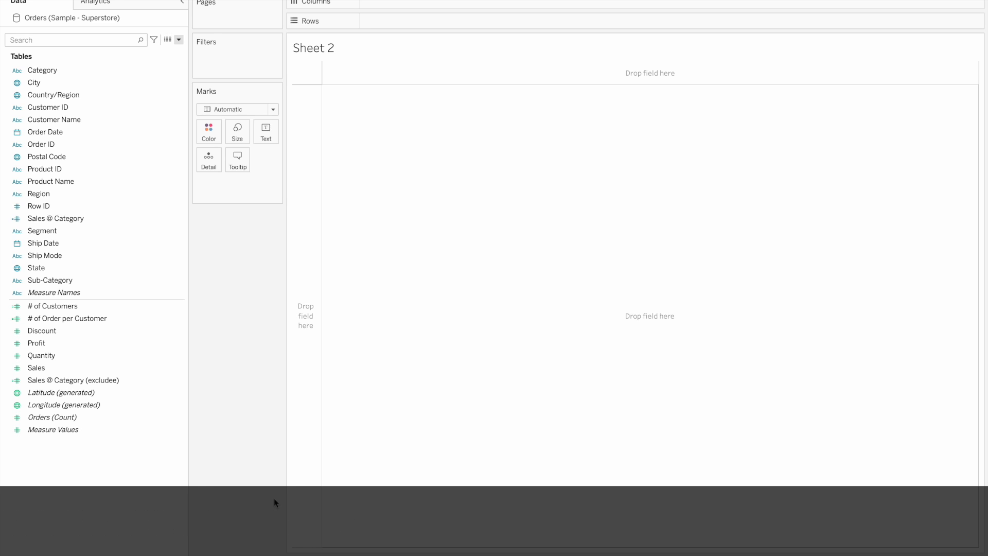
# Place Category and Sub-Category on the rows of the empty sheet.
pyautogui.moveTo(43, 69); pyautogui.dragTo(370, 24)
pyautogui.click(76, 143)
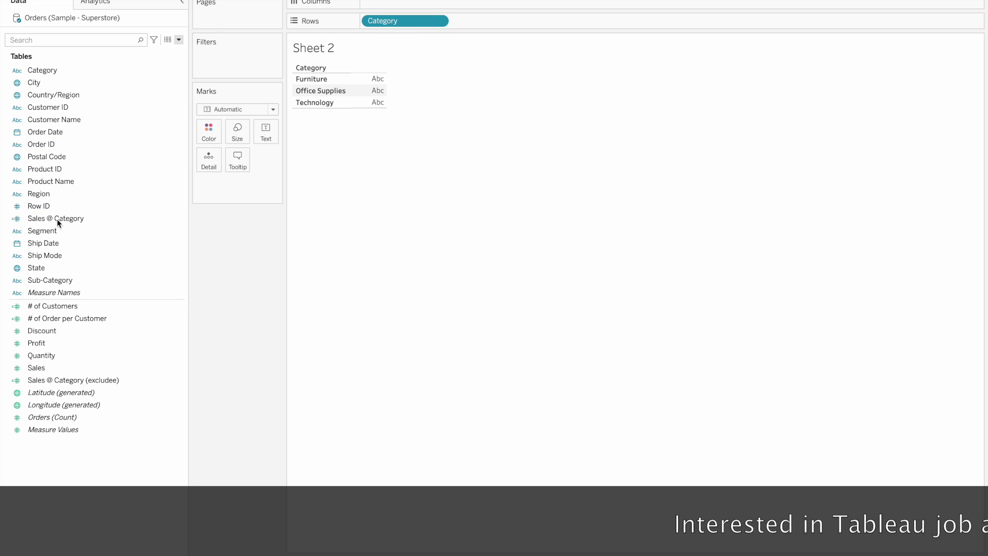
pyautogui.moveTo(73, 271); pyautogui.dragTo(495, 21)
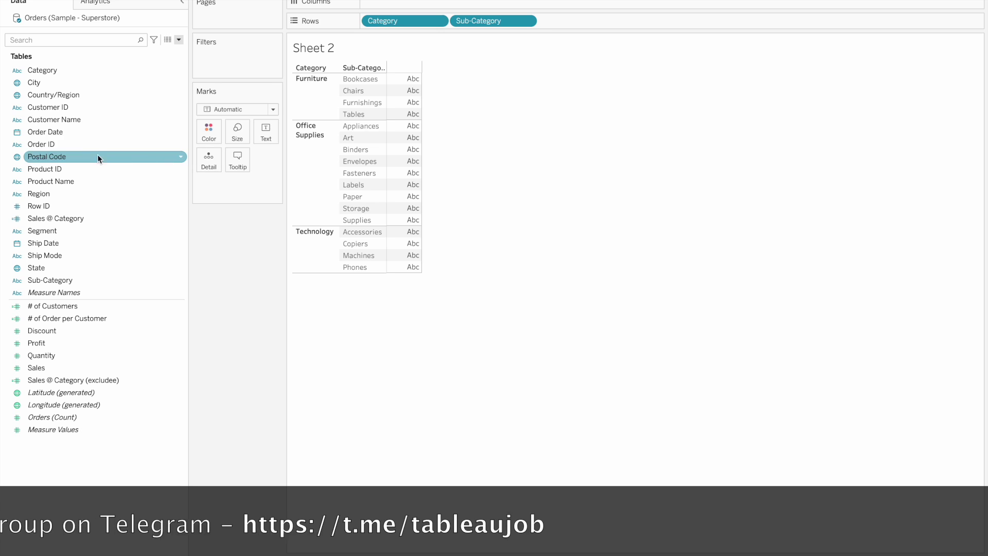
# Break the rows down by year of Order Date and show the sum of Sales as the table's text values.
pyautogui.click(58, 133)
pyautogui.moveTo(58, 133); pyautogui.dragTo(683, 20)
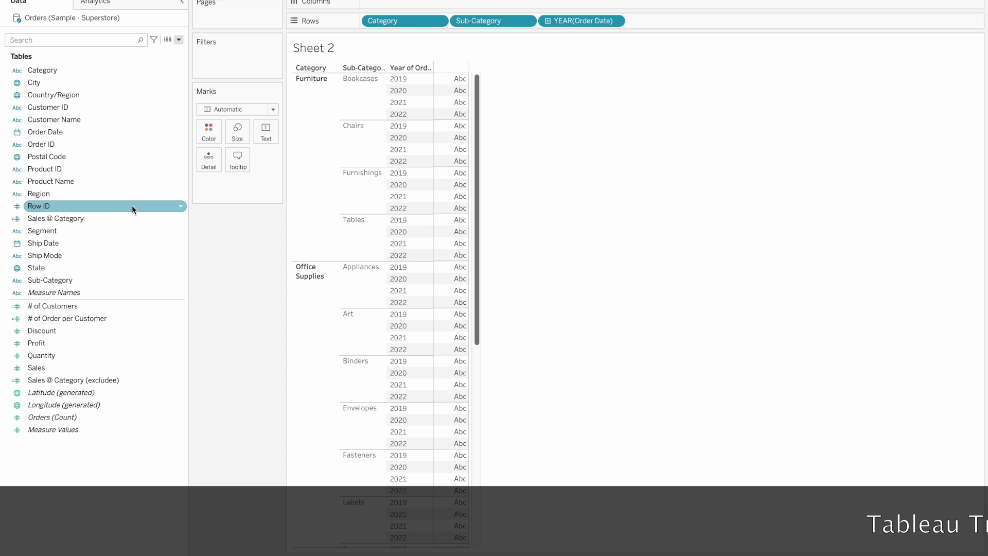
pyautogui.moveTo(38, 370); pyautogui.dragTo(256, 128)
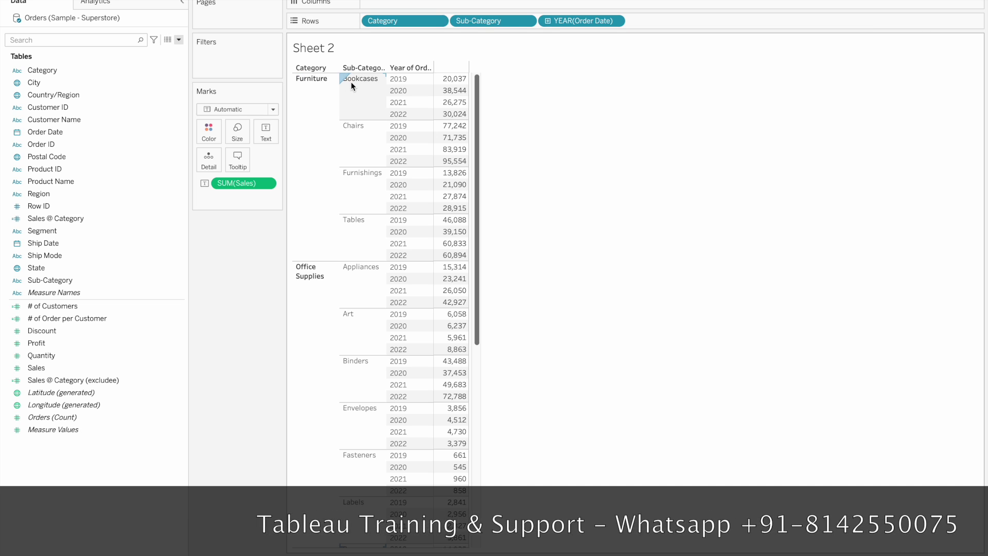
# Examine how the Furniture sales are split by sub-category and order year.
pyautogui.moveTo(452, 82)
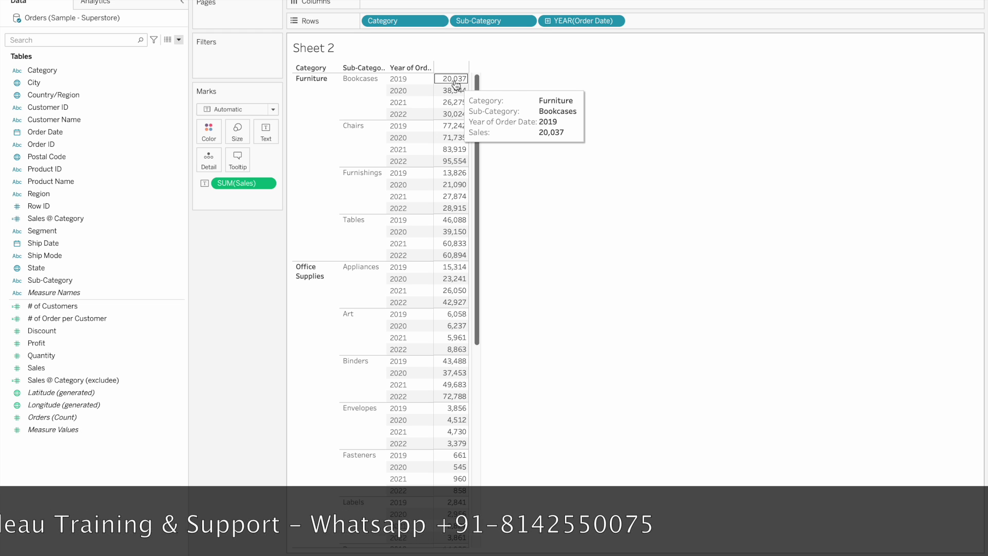
pyautogui.click(322, 96)
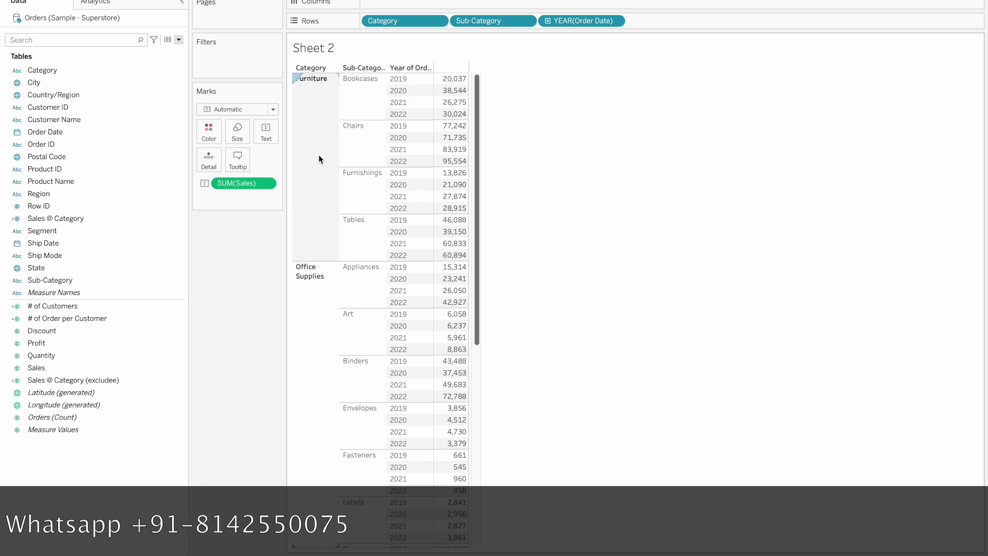
pyautogui.click(471, 110)
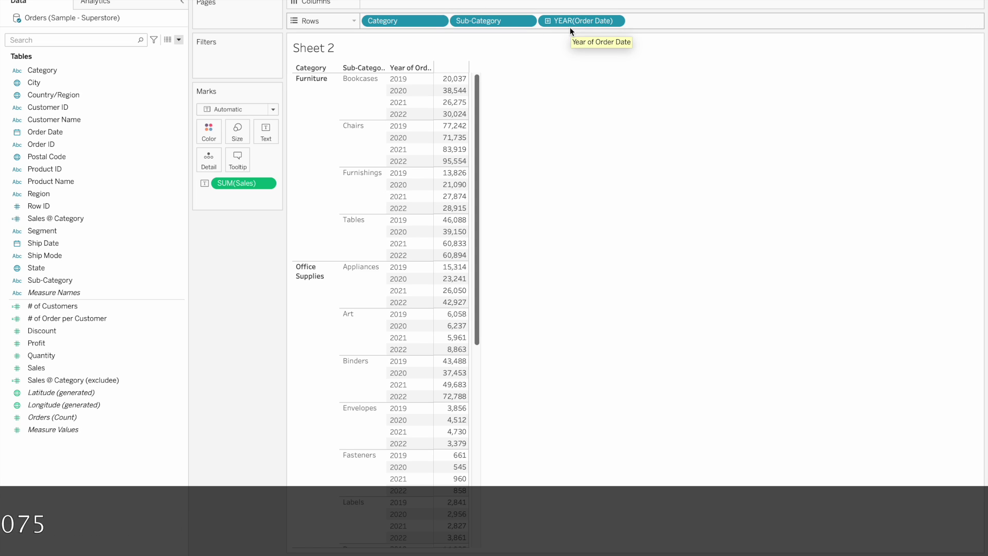
pyautogui.click(315, 139)
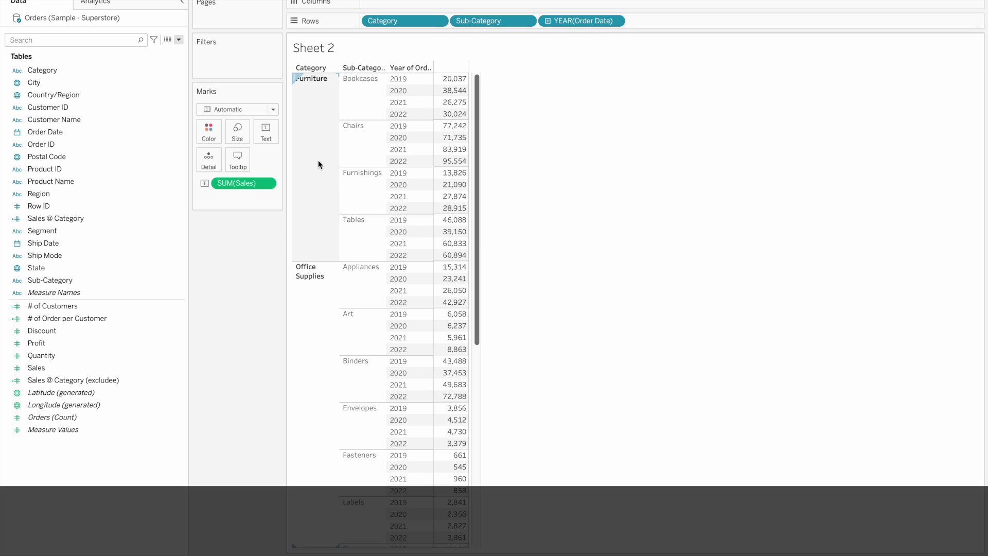
pyautogui.click(317, 141)
pyautogui.moveTo(452, 157)
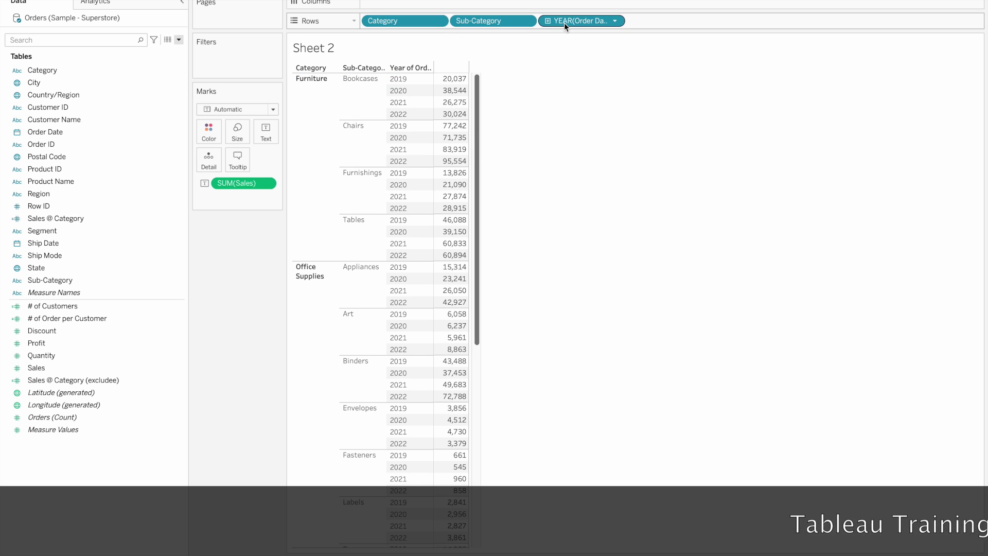
# Remove the year of Order Date from the rows, leaving sales by Category and Sub-Category.
pyautogui.moveTo(564, 23); pyautogui.dragTo(741, 159)
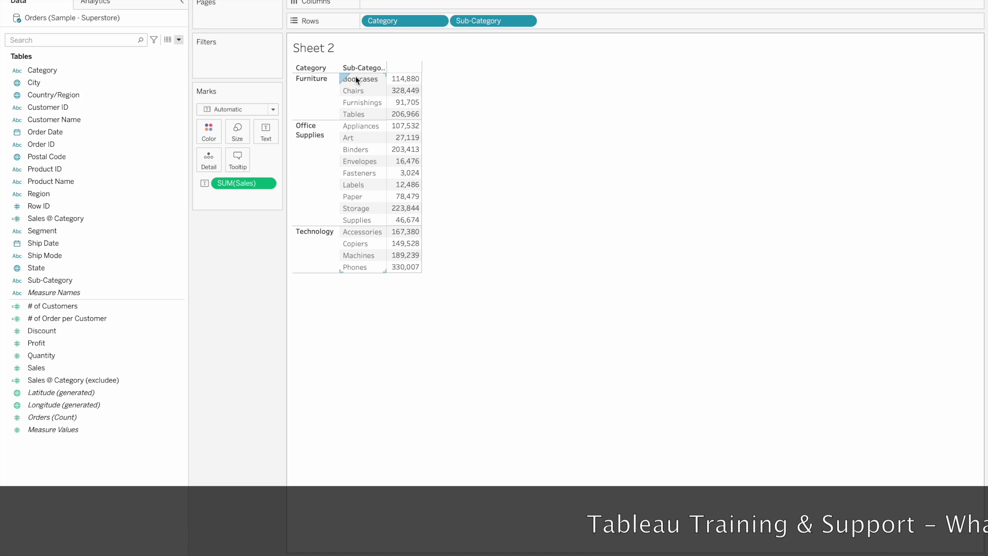
pyautogui.moveTo(409, 87)
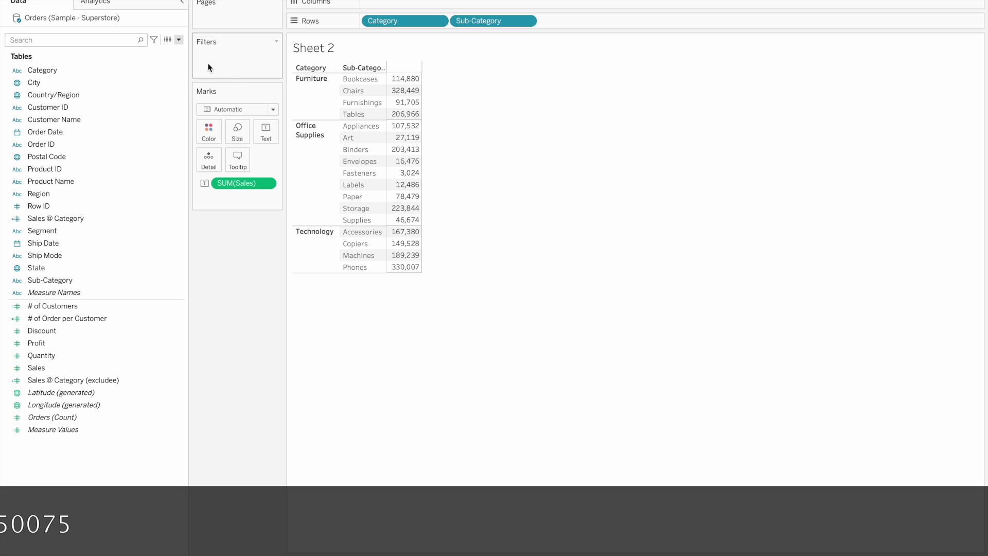
# Create a calculated field named "Sales At Category" and make its formula area ready for entry.
pyautogui.click(179, 40)
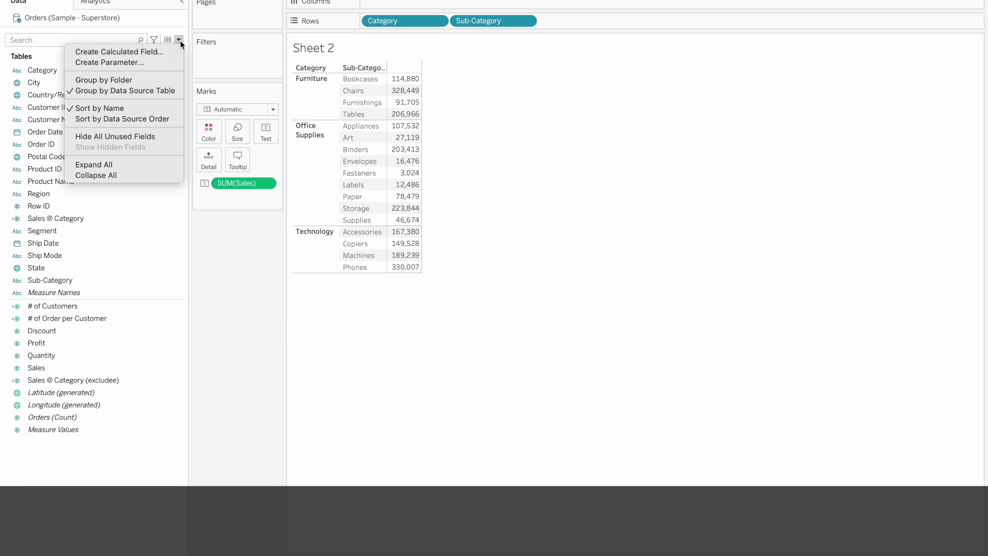
pyautogui.click(144, 55)
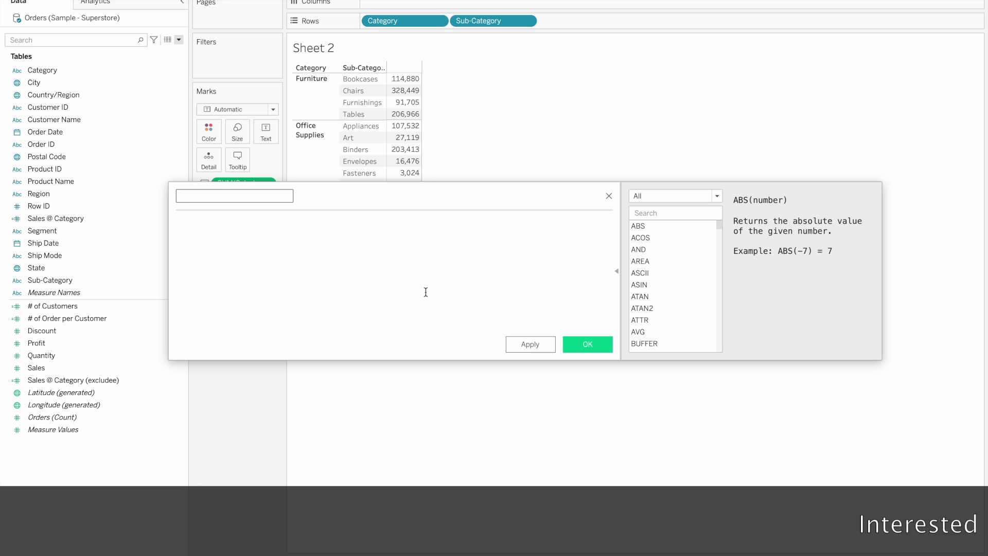
pyautogui.write('Sales')
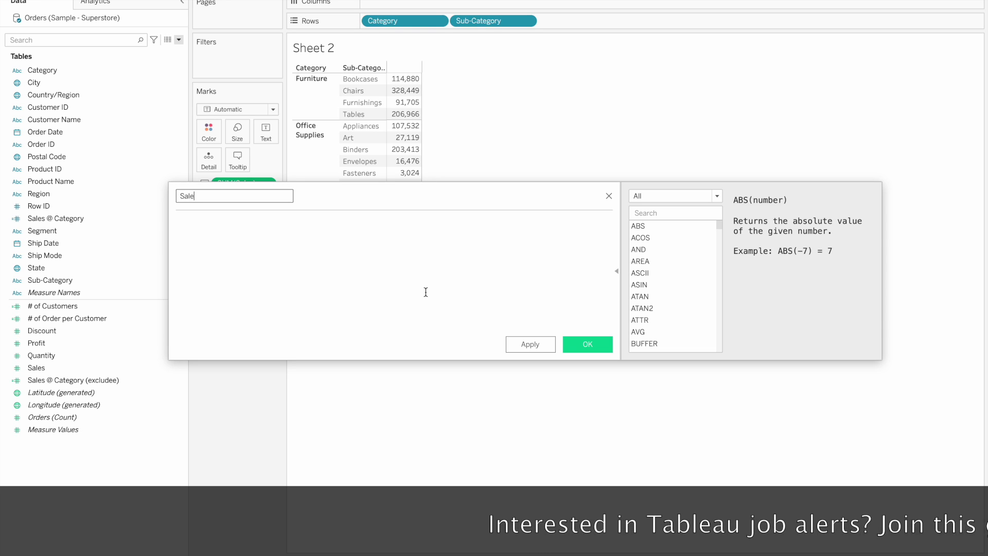
pyautogui.write(' At Category')
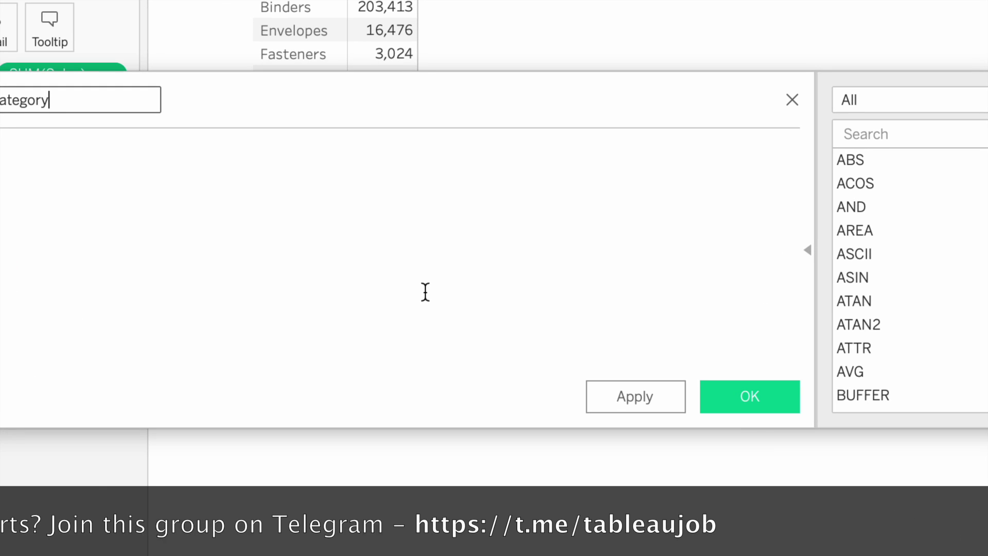
pyautogui.moveTo(285, 116); pyautogui.dragTo(498, 218)
pyautogui.click(211, 267)
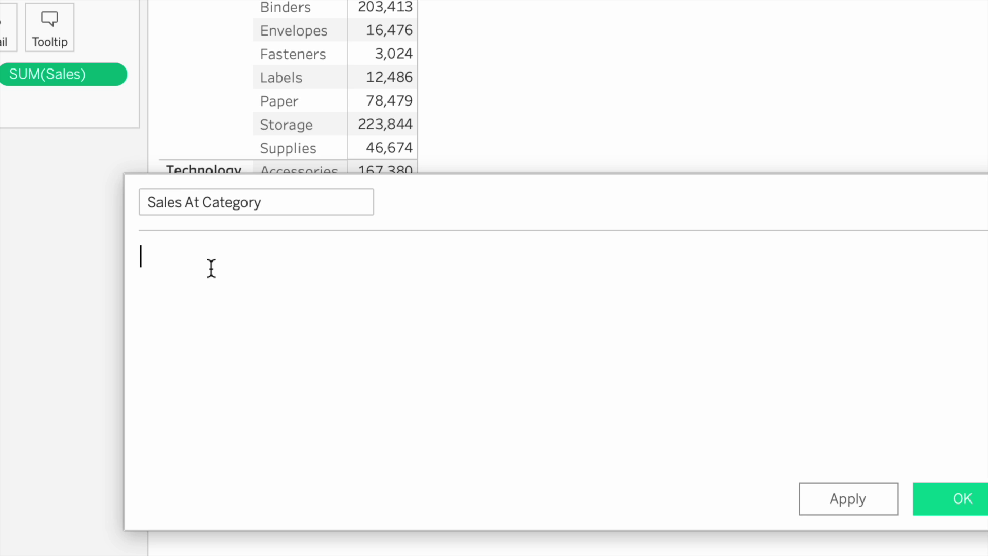
# Enter the formula { fixed [Category] : SUM([Sales]) } for the calculated field and save it.
pyautogui.write('fxi')
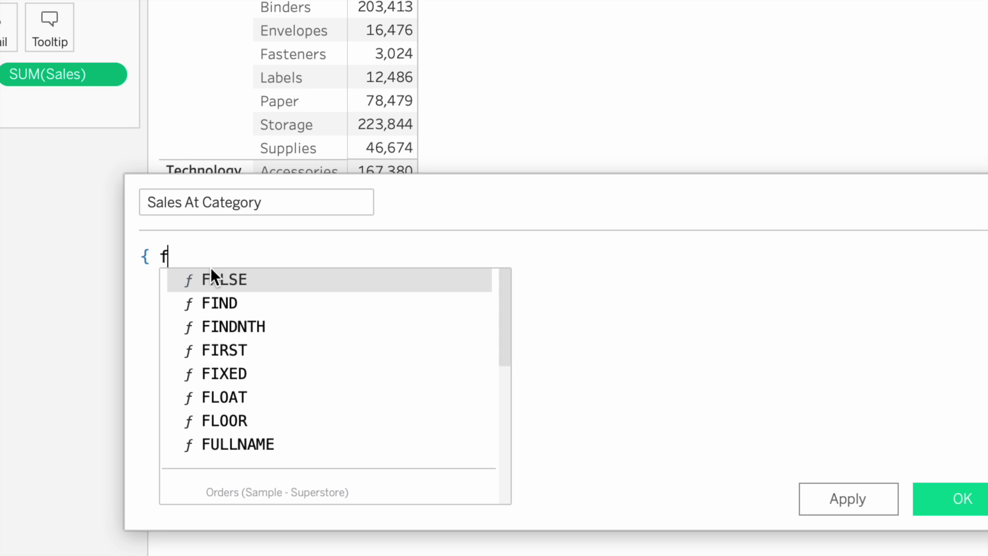
pyautogui.press('BackSpace')
pyautogui.write('ixed')
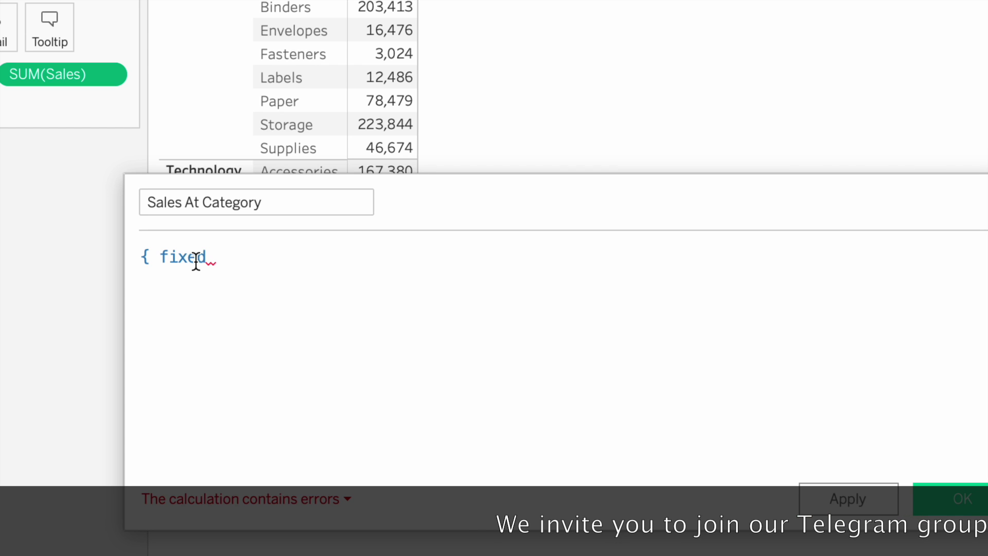
pyautogui.write(' cate')
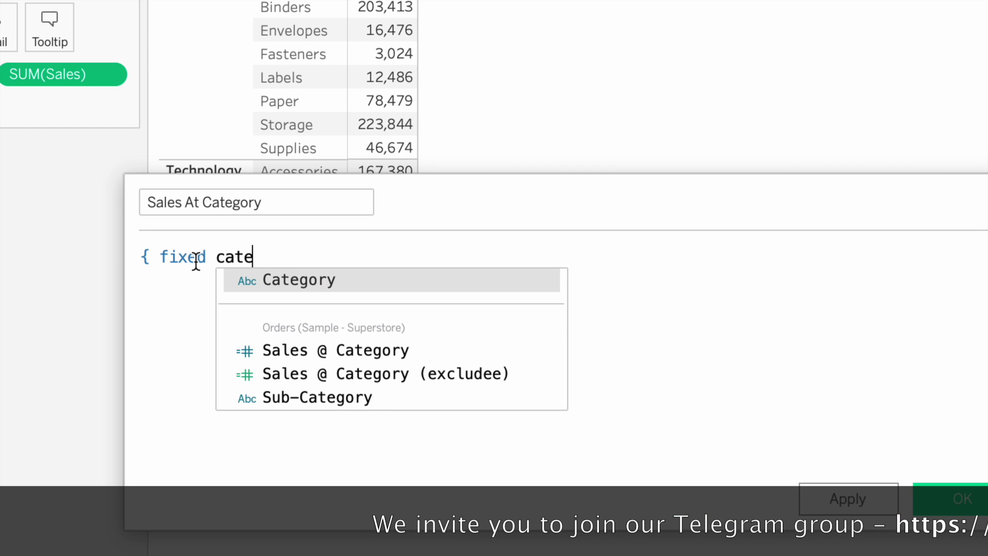
pyautogui.press('Return')
pyautogui.write(': ')
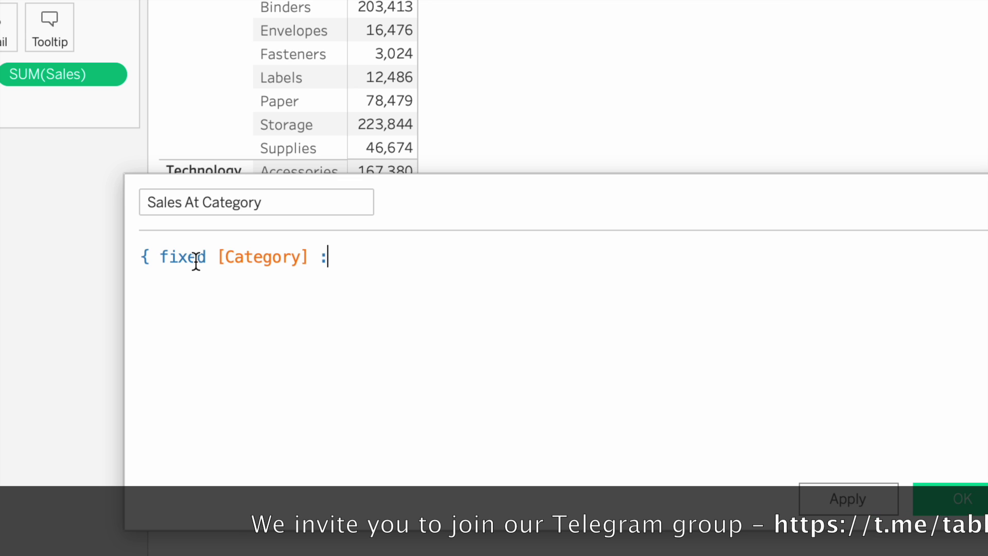
pyautogui.write('sum')
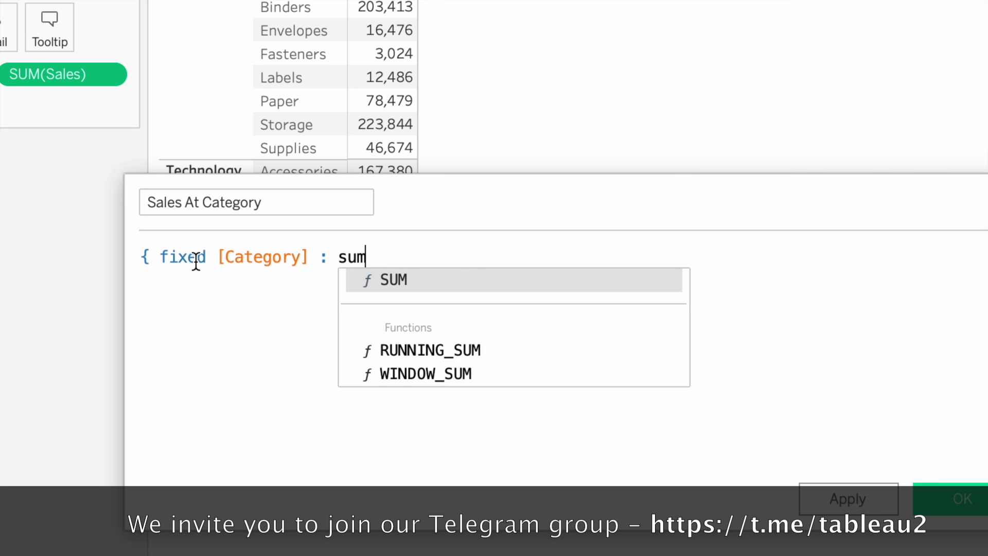
pyautogui.press('Return')
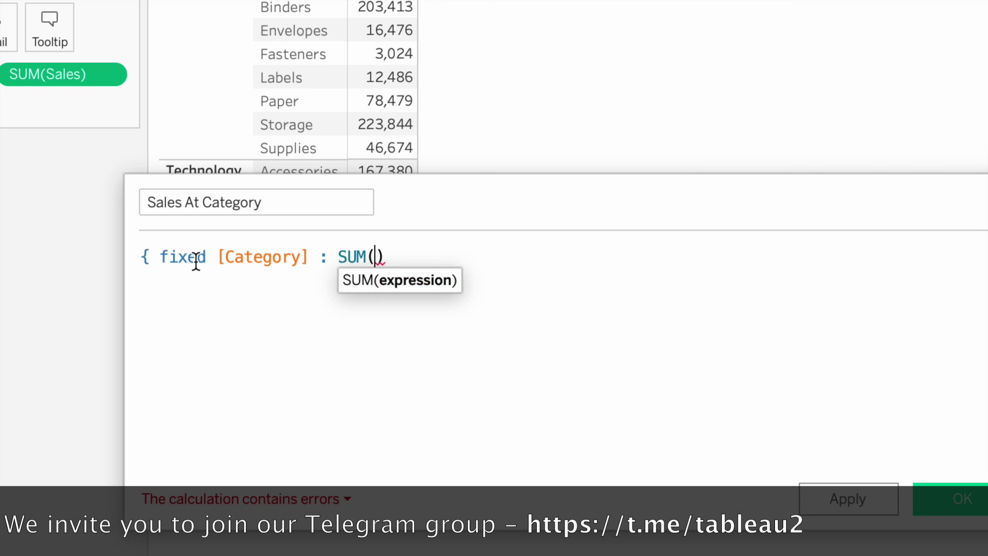
pyautogui.write('sale')
pyautogui.press('Return')
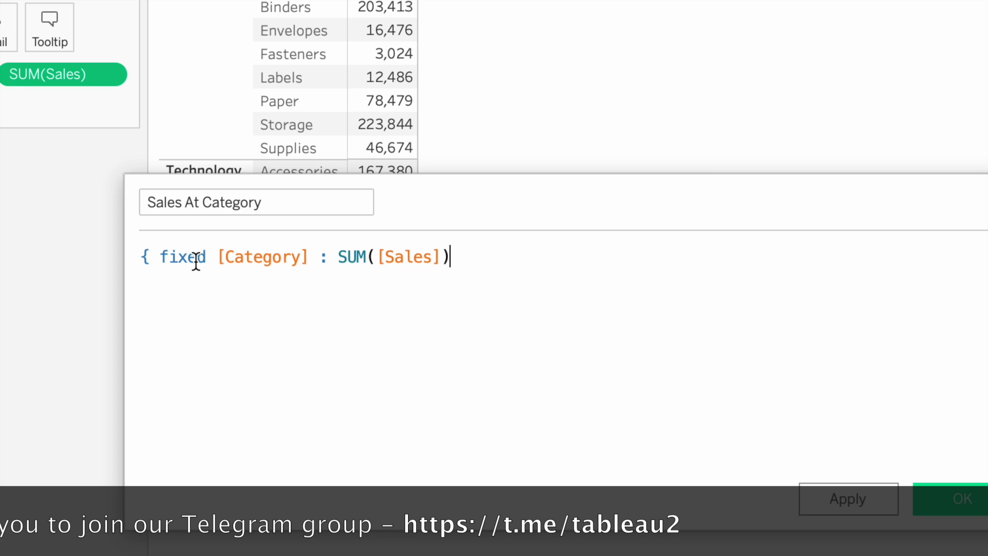
pyautogui.write('}')
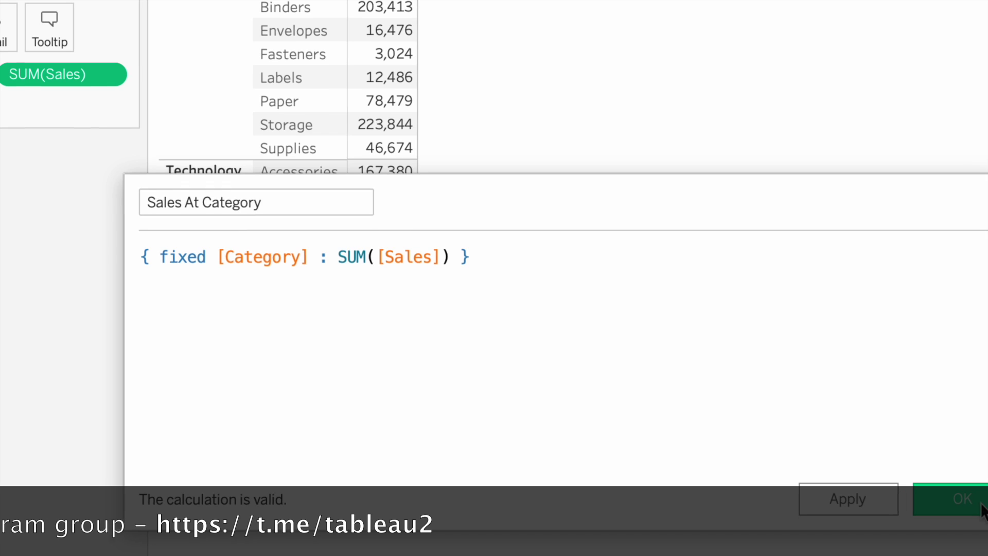
pyautogui.click(965, 501)
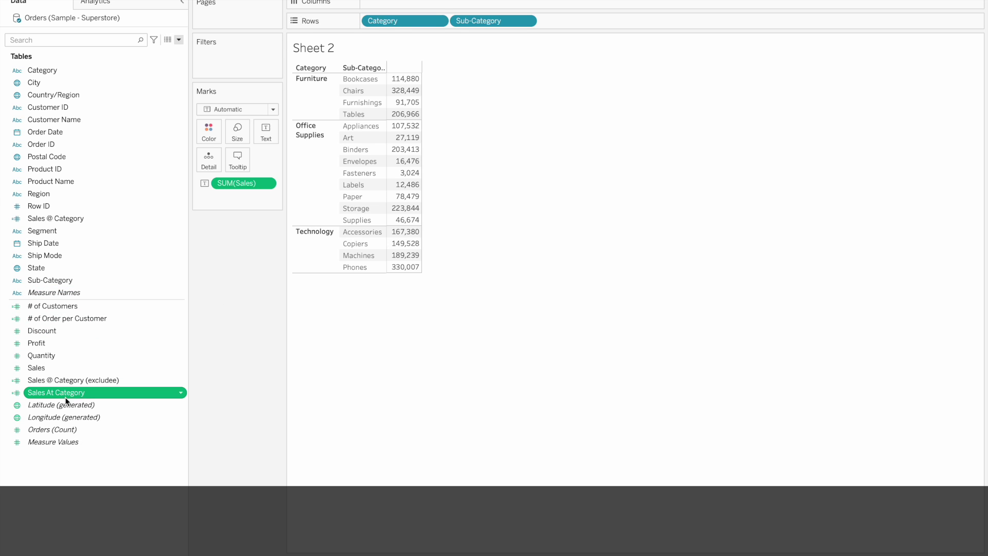
# Add Sales At Category to the table as a second measure beside Sales and compare the two columns.
pyautogui.moveTo(52, 394); pyautogui.dragTo(413, 173)
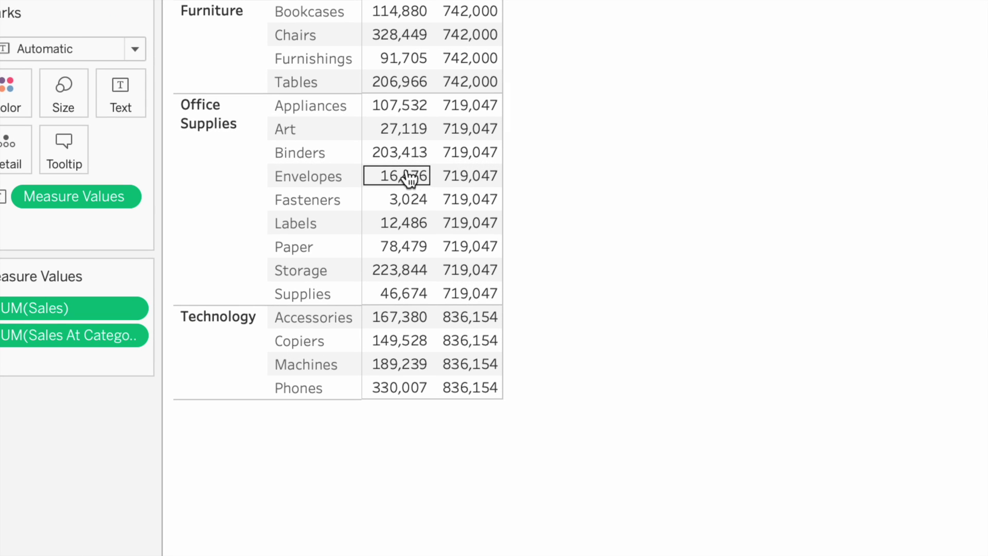
pyautogui.moveTo(430, 121)
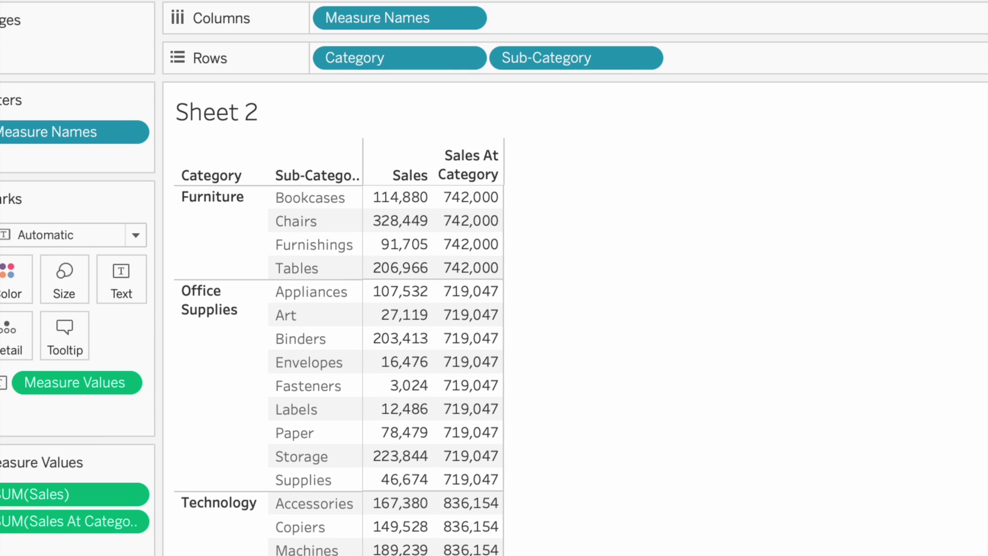
pyautogui.moveTo(440, 38)
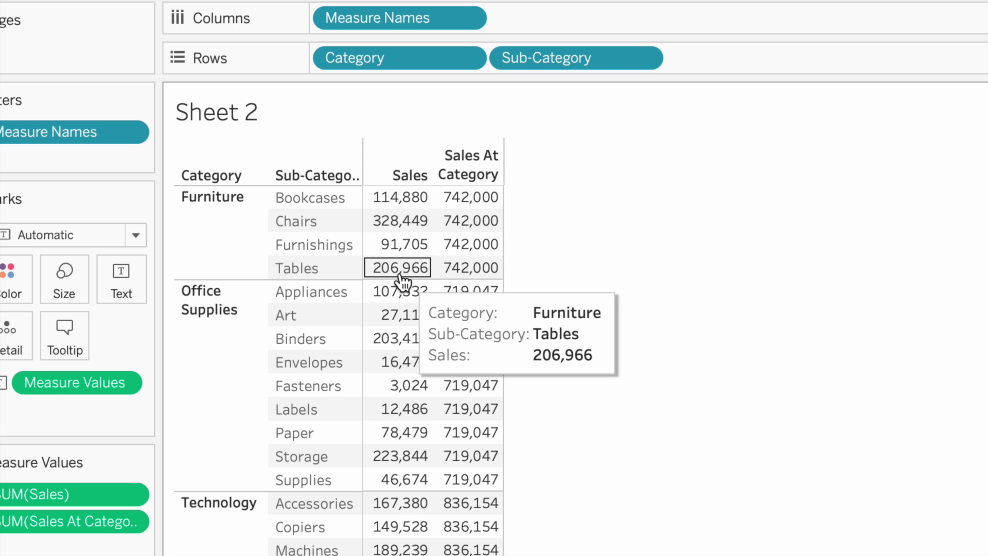
pyautogui.moveTo(442, 252)
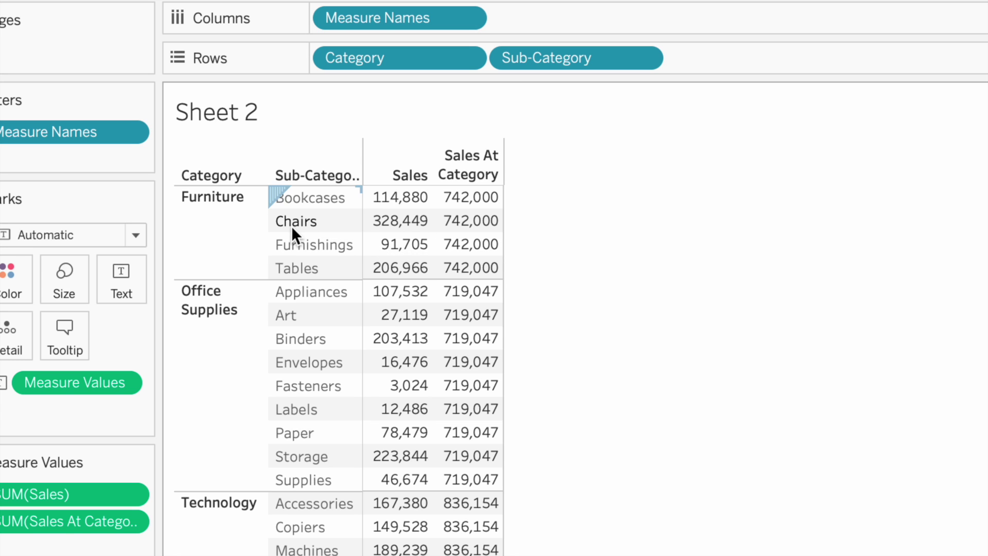
pyautogui.moveTo(449, 197)
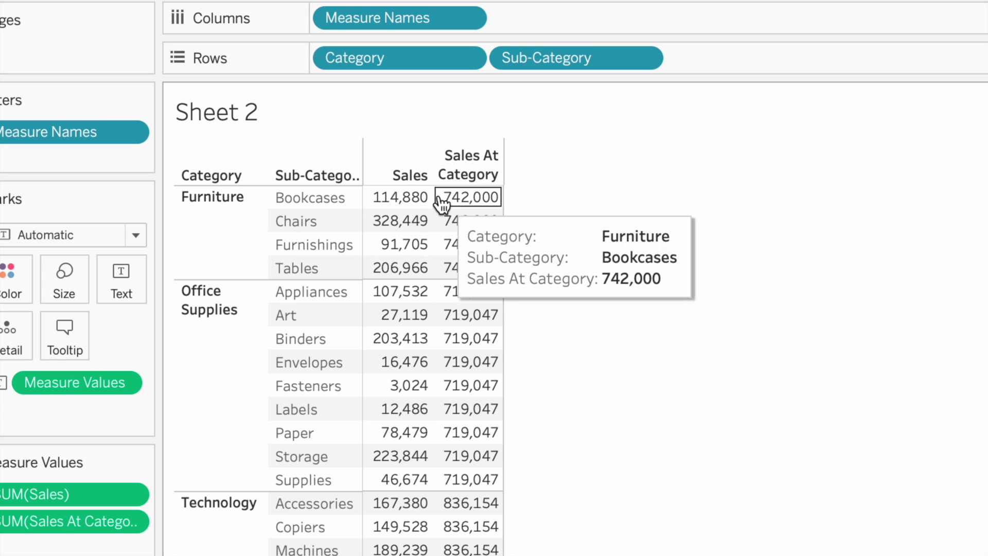
pyautogui.moveTo(469, 221)
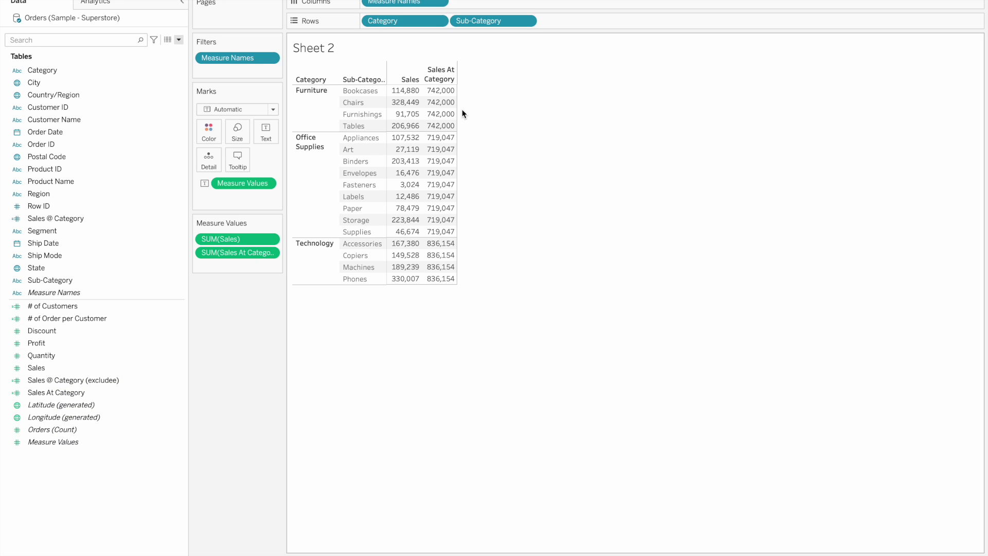
# Create a calculated field named "% of Total" with the formula SUM([Sales])/[Sales At Category].
pyautogui.rightClick(63, 479)
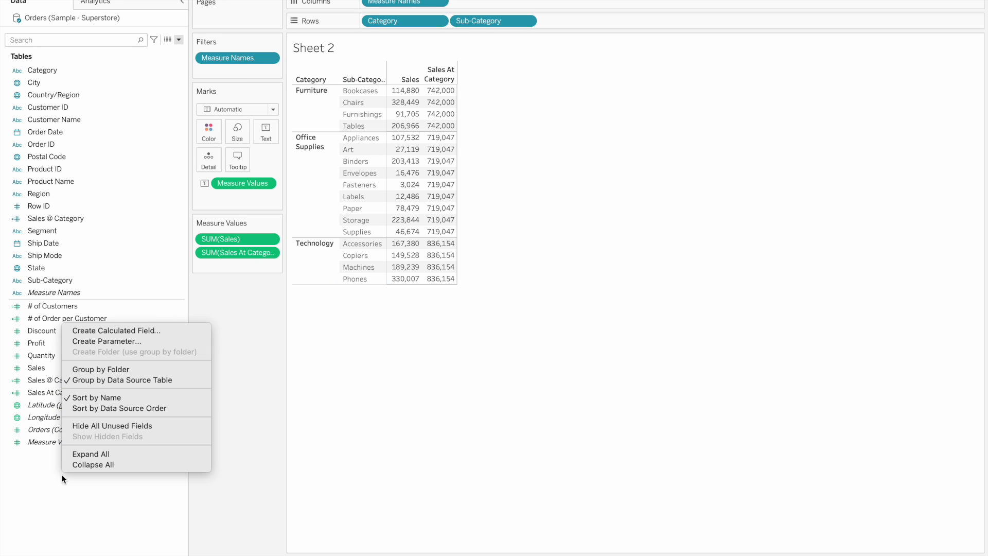
pyautogui.click(121, 330)
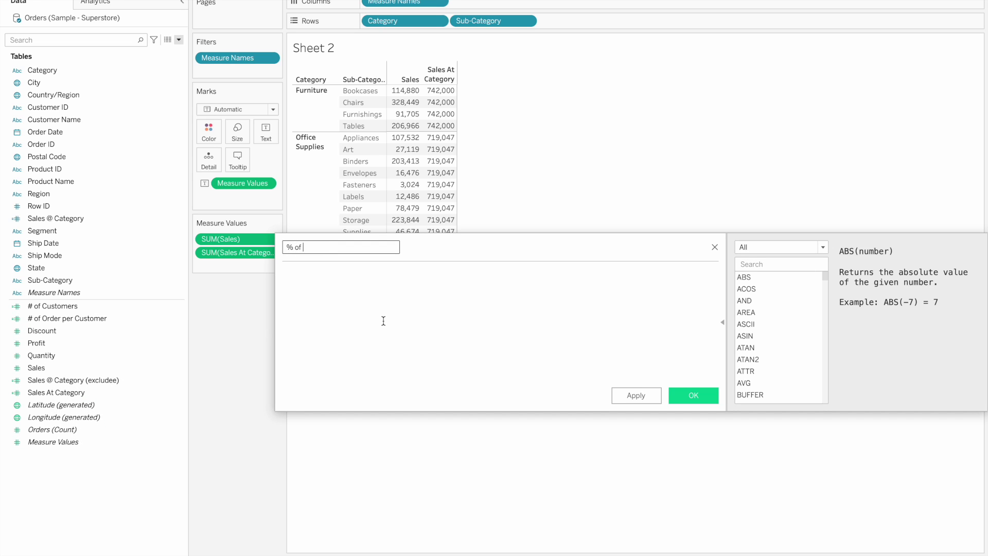
pyautogui.write('sum')
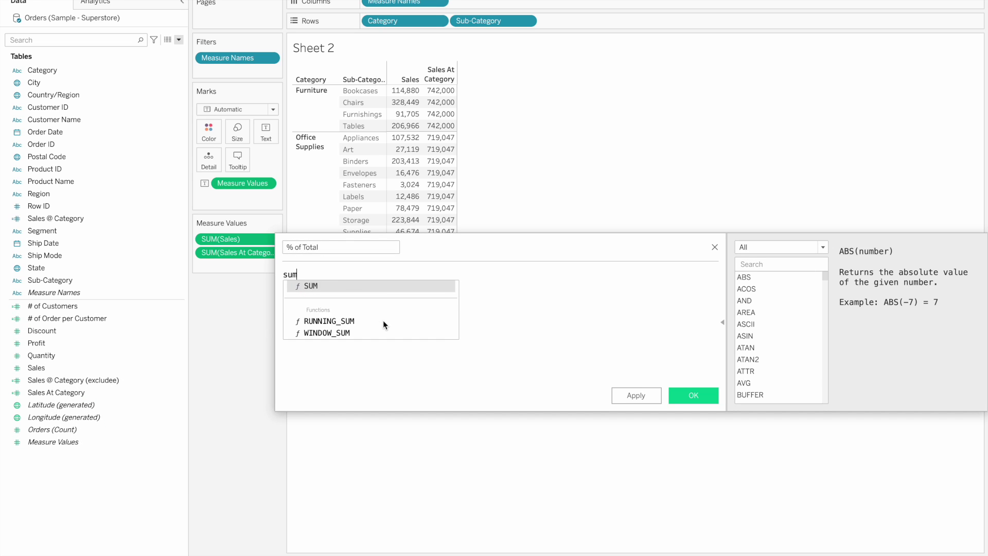
pyautogui.press('Return')
pyautogui.write('sa')
pyautogui.press('Return')
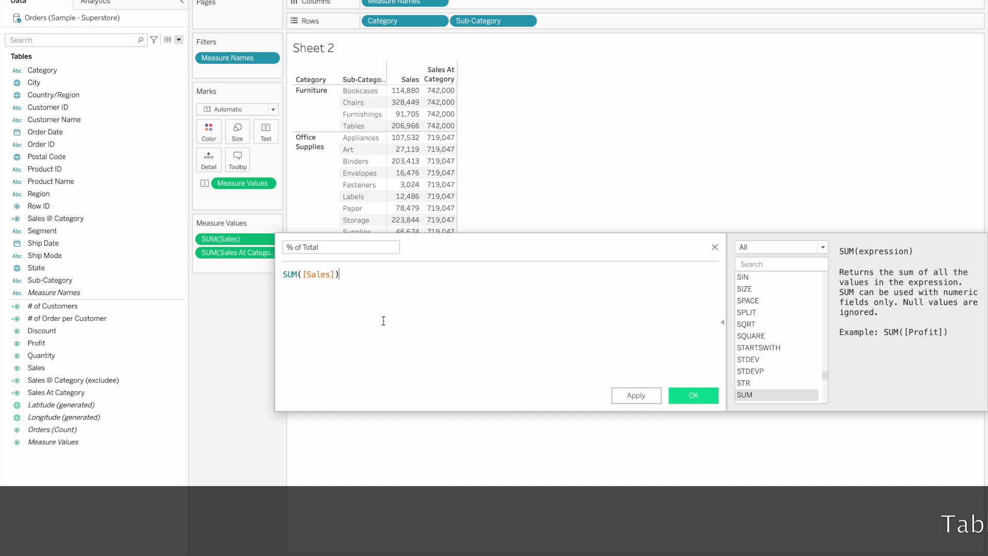
pyautogui.write('/sa')
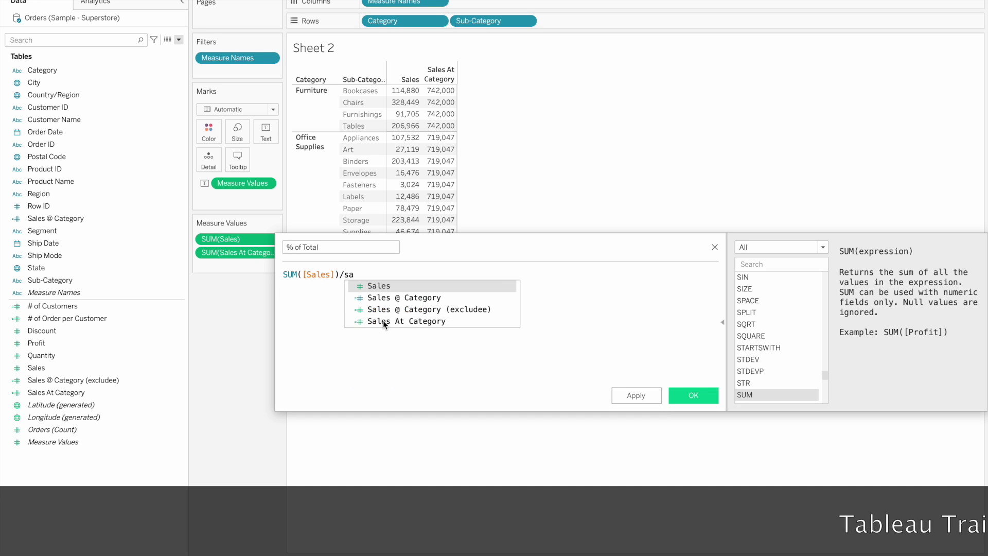
pyautogui.click(383, 320)
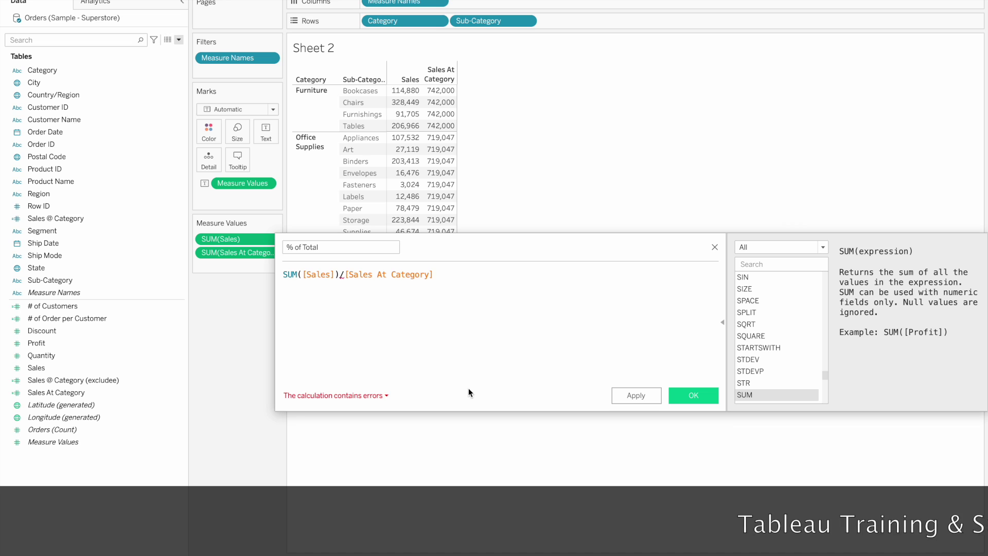
# Check the formula error, wrap [Sales At Category] in sum() as the divisor, and save the calculated field.
pyautogui.click(342, 396)
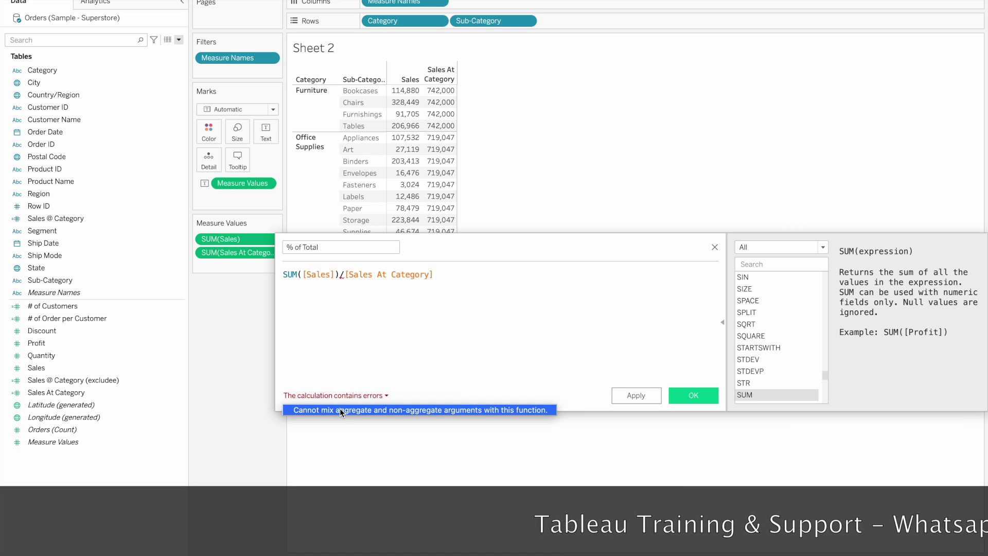
pyautogui.click(357, 307)
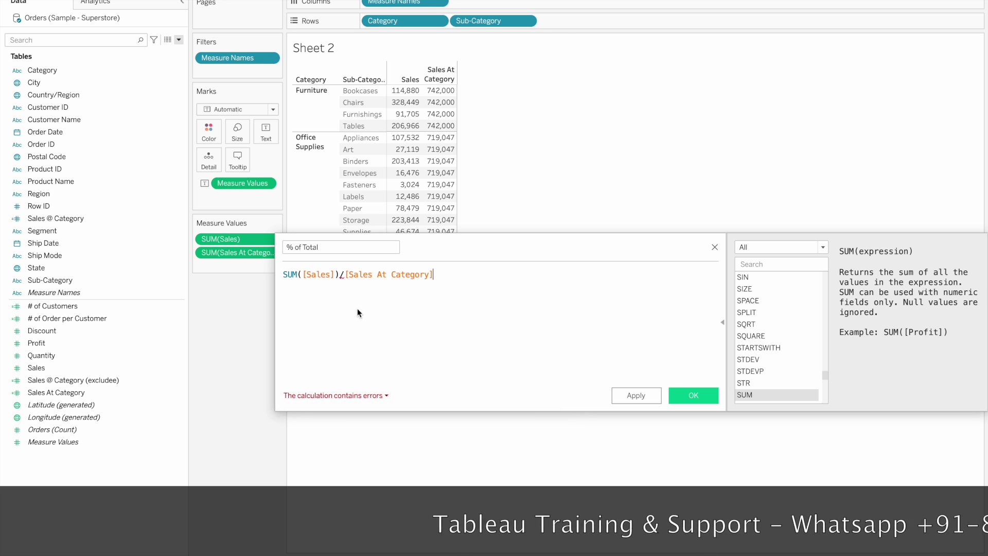
pyautogui.moveTo(338, 273)
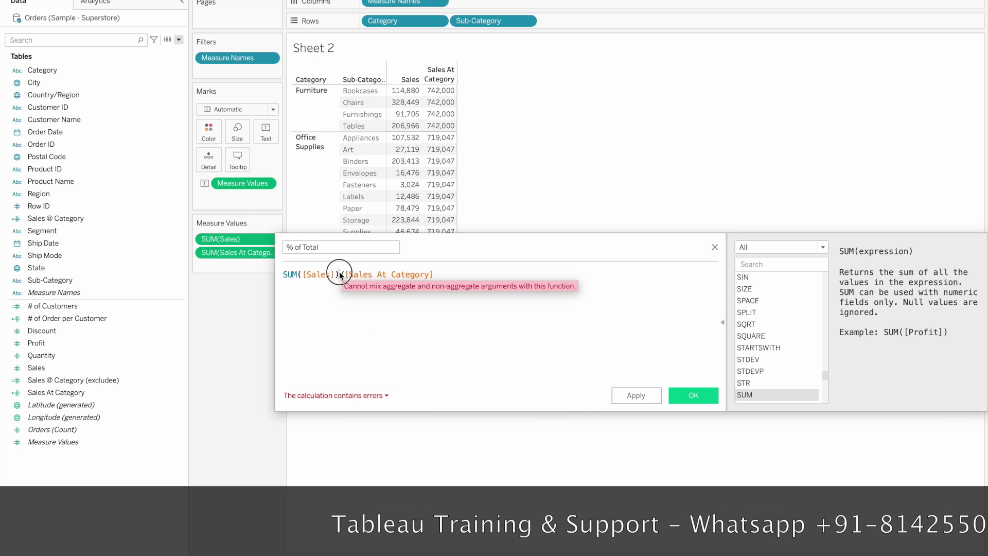
pyautogui.moveTo(339, 274); pyautogui.dragTo(283, 274)
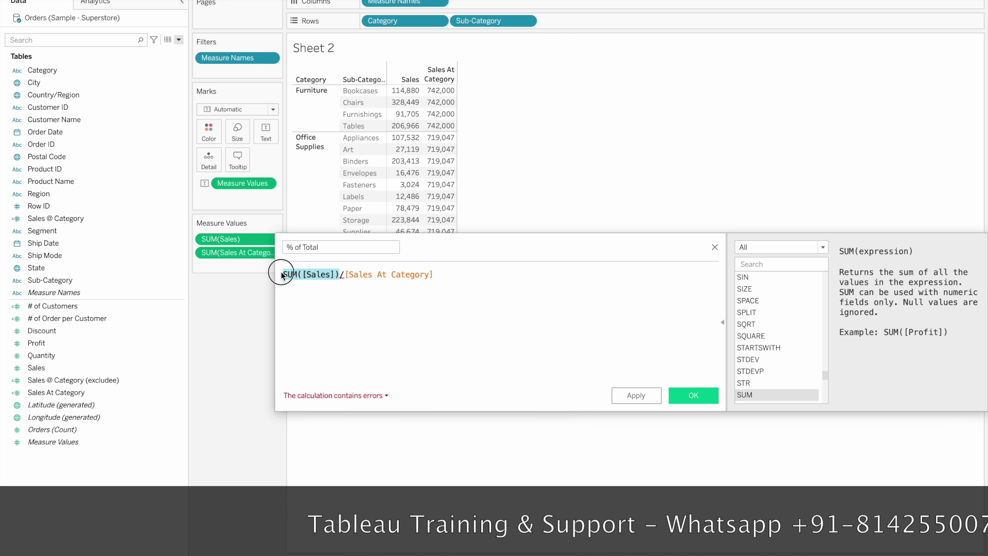
pyautogui.click(344, 274)
pyautogui.write('sum(')
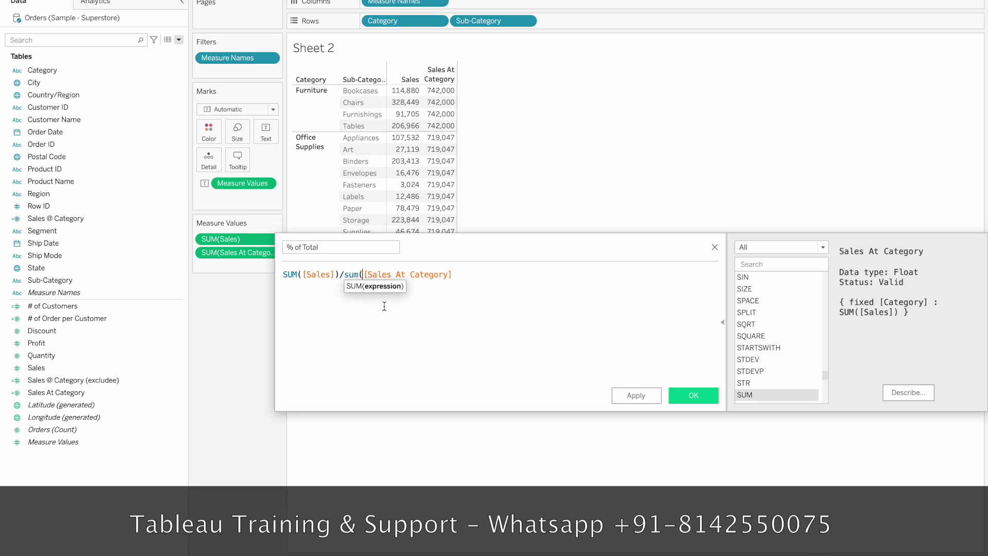
pyautogui.click(461, 274)
pyautogui.write(')')
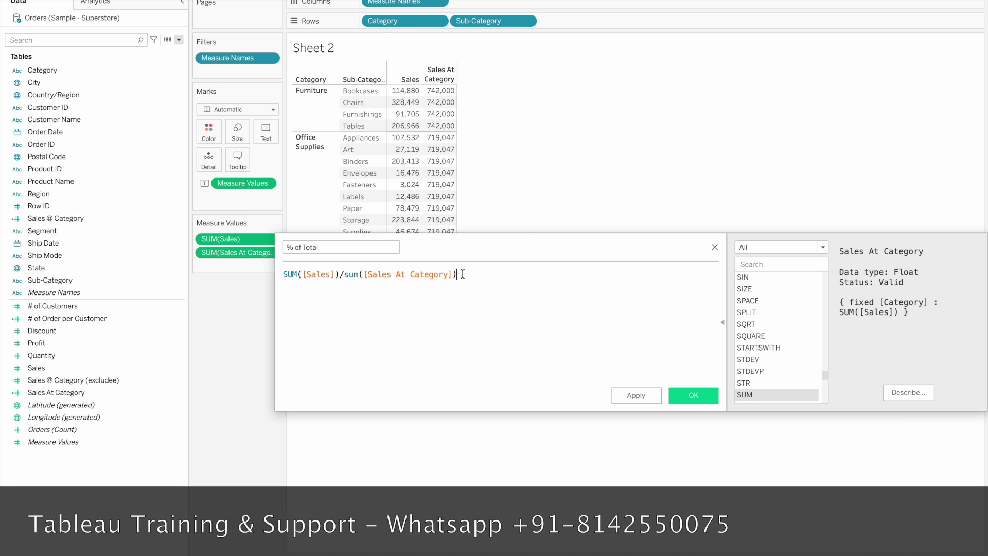
pyautogui.click(691, 396)
# Add % of Total to the table after Sales At Category and format it as a percentage with one decimal place.
pyautogui.moveTo(33, 331); pyautogui.dragTo(422, 193)
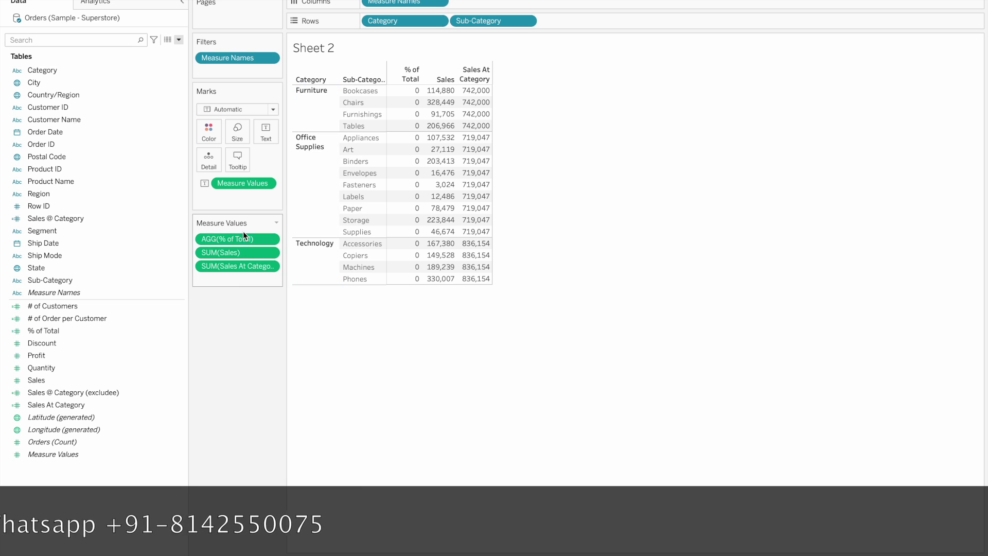
pyautogui.moveTo(242, 232); pyautogui.dragTo(242, 275)
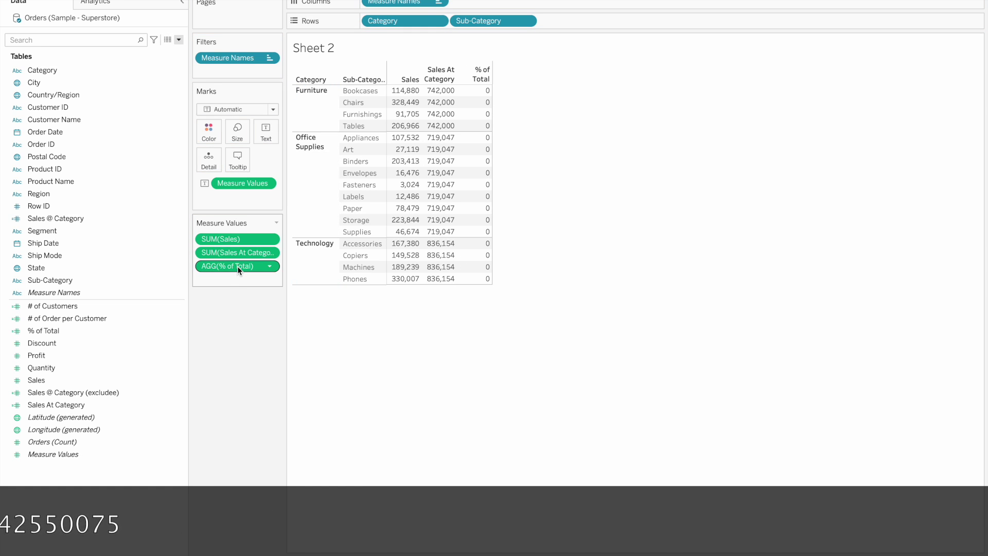
pyautogui.rightClick(237, 267)
pyautogui.moveTo(314, 302)
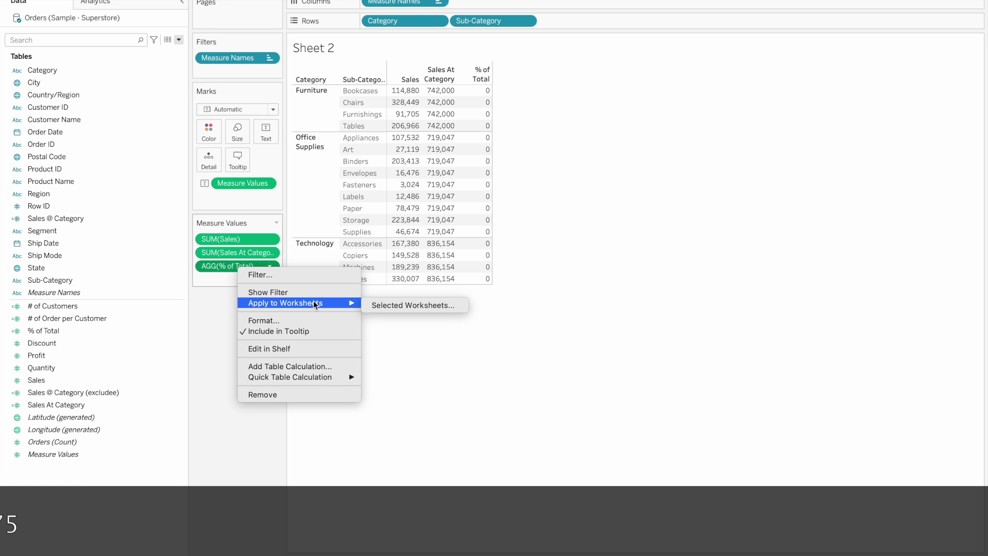
pyautogui.click(279, 322)
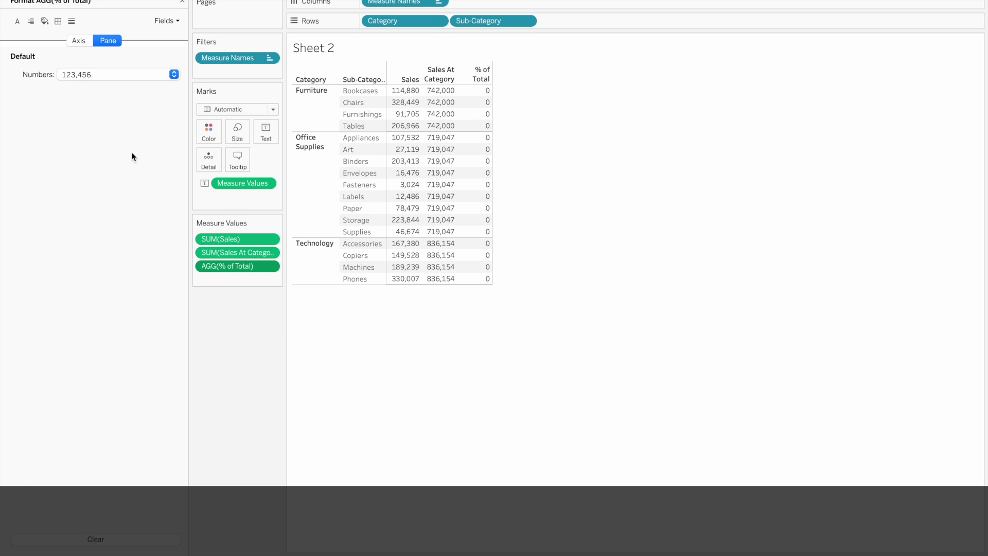
pyautogui.click(109, 75)
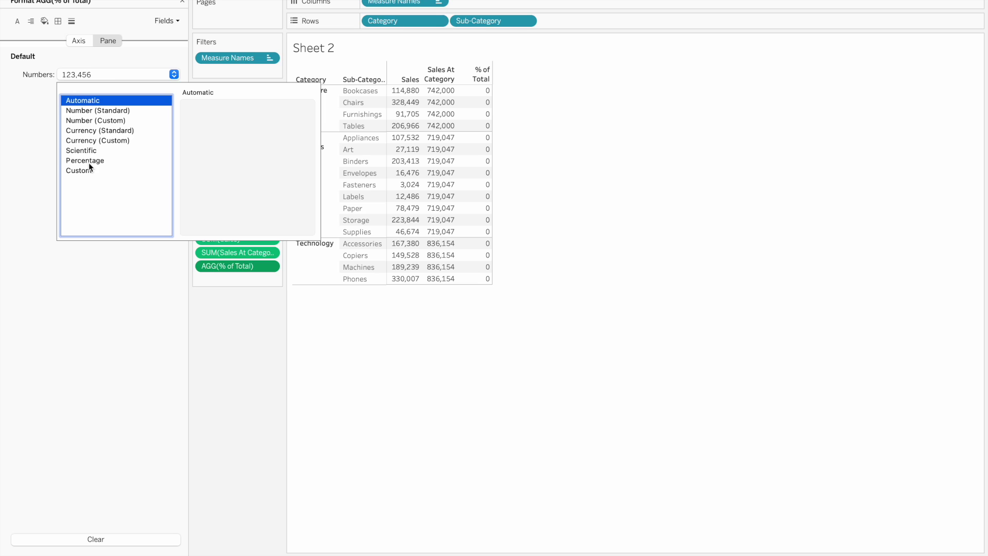
pyautogui.click(89, 162)
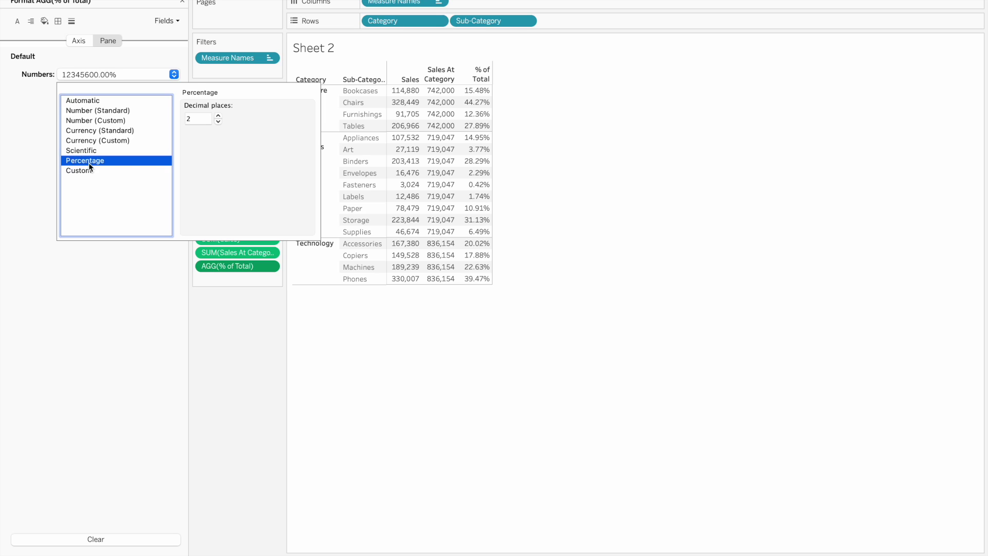
pyautogui.click(218, 122)
pyautogui.click(526, 152)
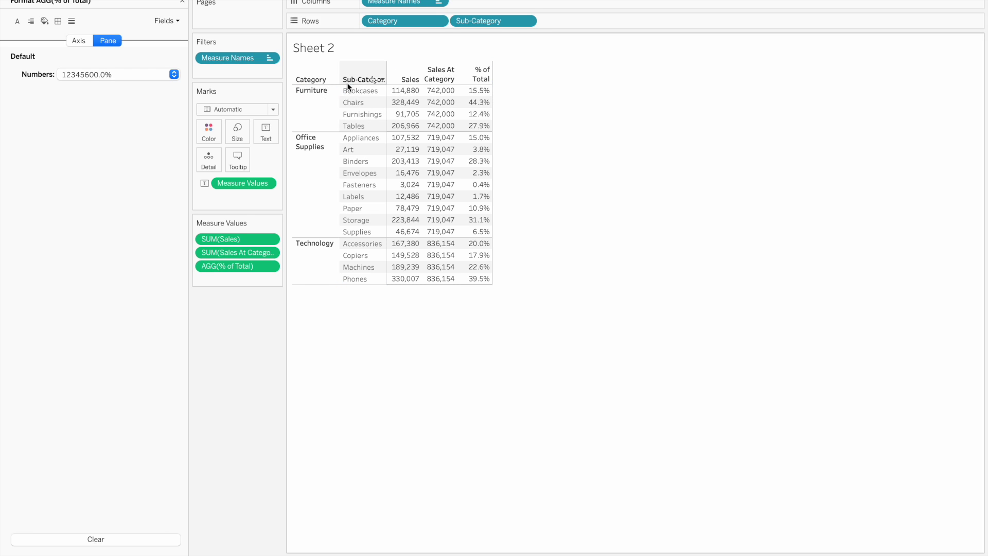
pyautogui.moveTo(488, 98)
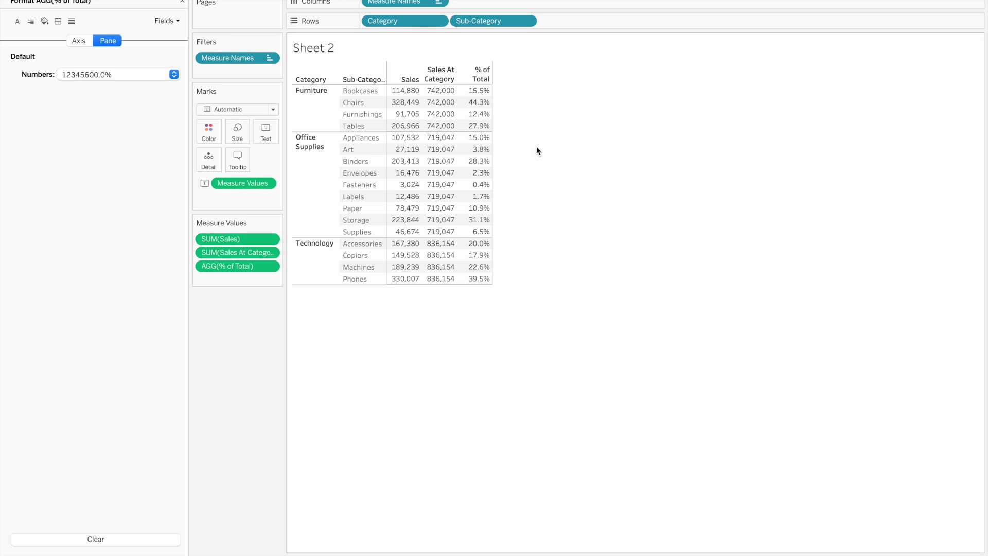
pyautogui.click(183, 4)
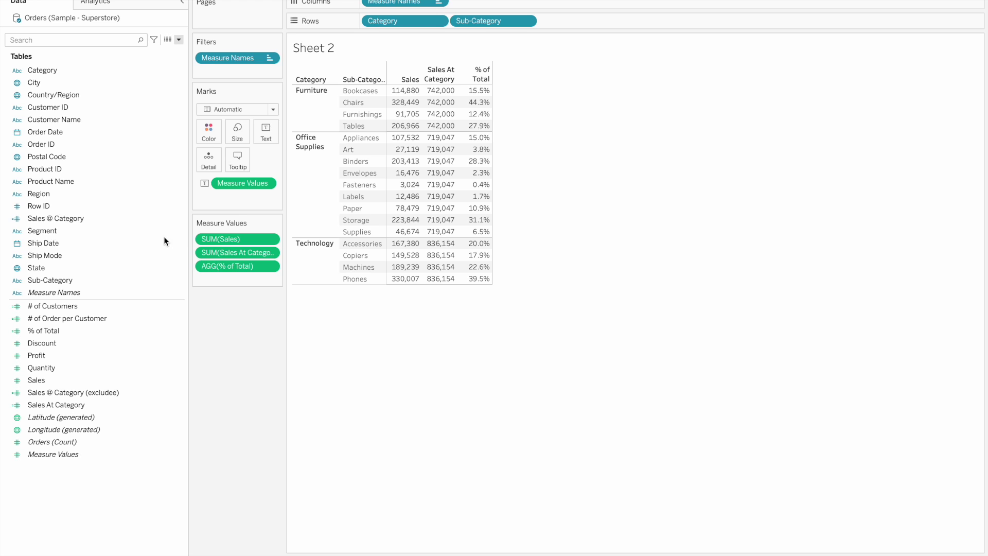
# Start a new worksheet and place the year of Order Date in the rows.
pyautogui.hotkey('ctrl', 'm')
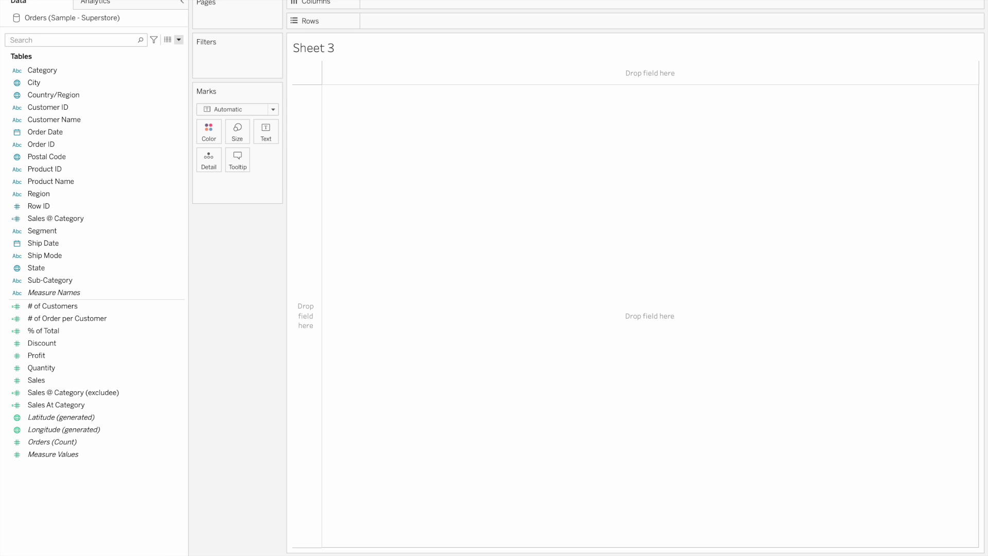
pyautogui.moveTo(289, 178); pyautogui.dragTo(335, 154)
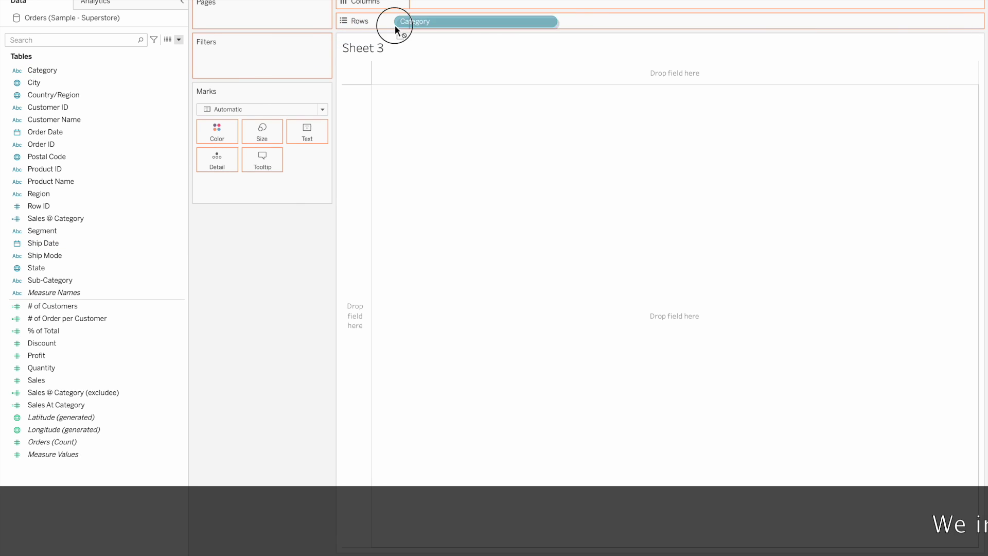
pyautogui.moveTo(59, 130); pyautogui.dragTo(452, 21)
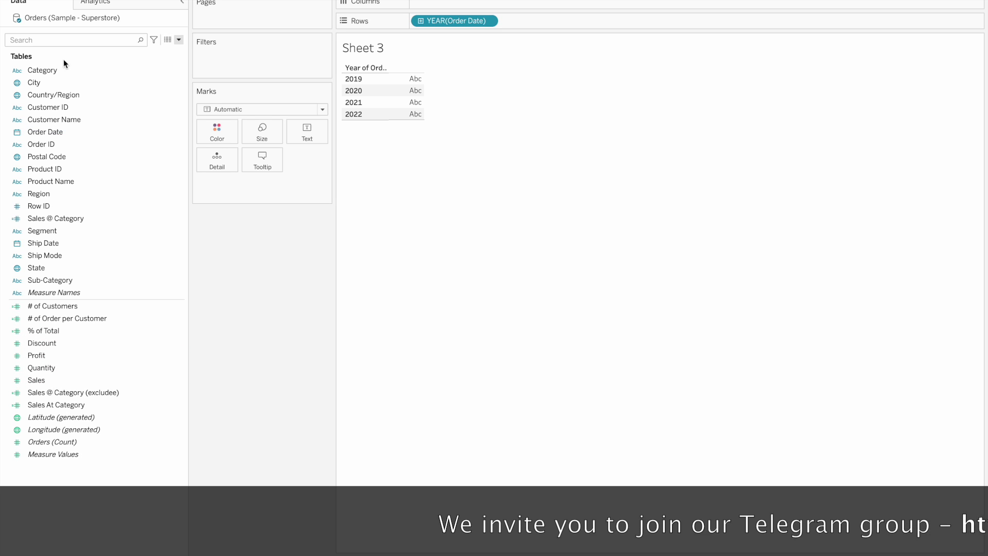
# Find the Sales measure by searching the fields for "sales", show it as text for each year, and clear the search.
pyautogui.click(54, 41)
pyautogui.write('sales')
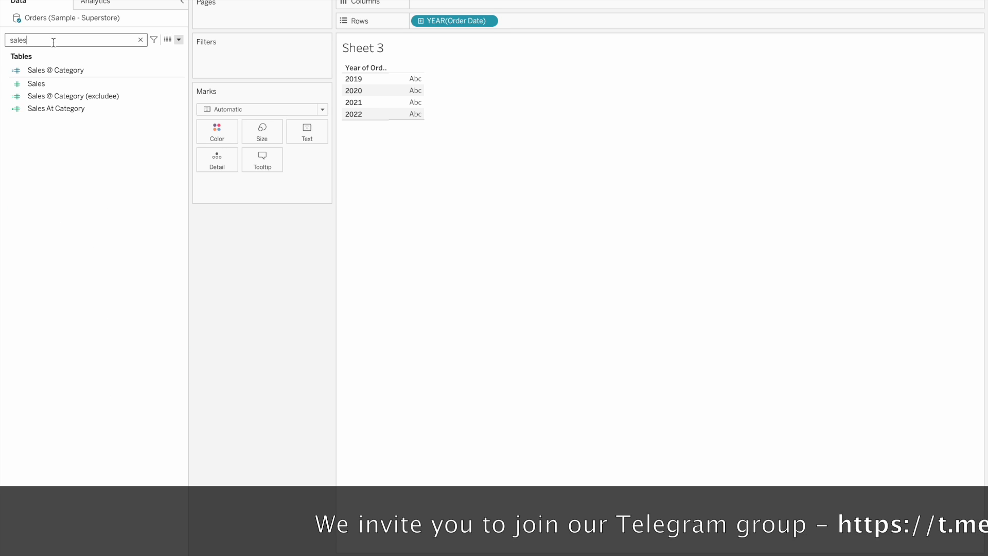
pyautogui.click(45, 84)
pyautogui.moveTo(45, 83); pyautogui.dragTo(302, 133)
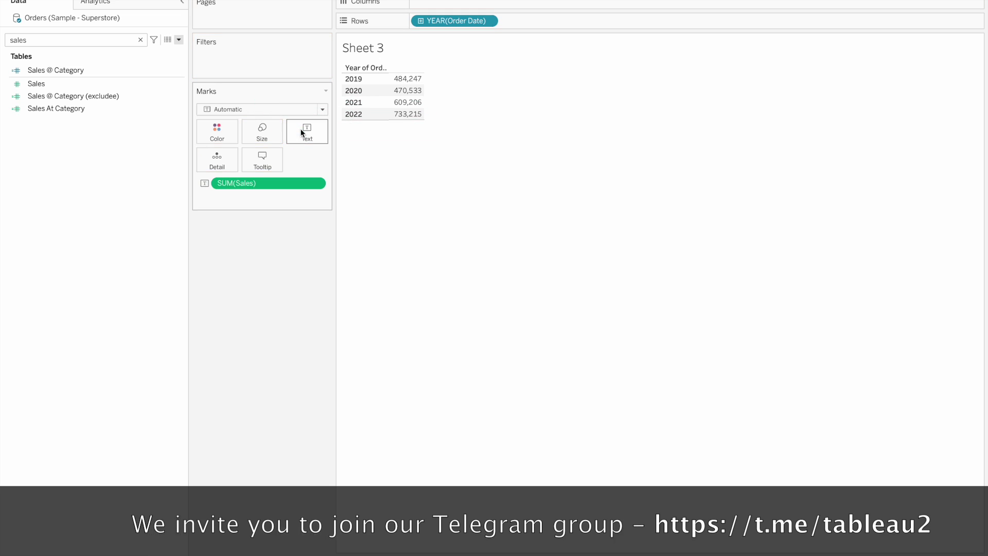
pyautogui.click(140, 40)
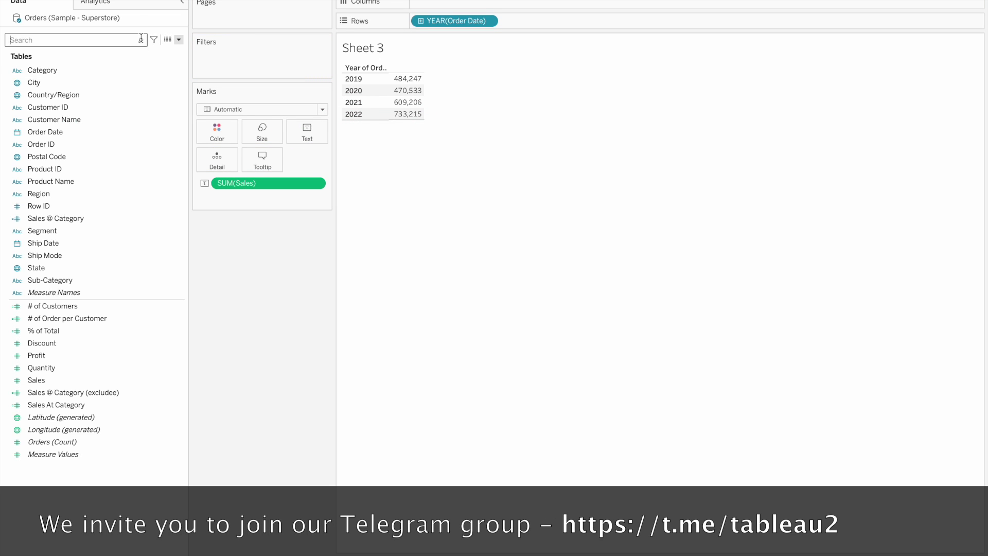
# Change the aggregation of Sales in the yearly table to Average.
pyautogui.click(317, 182)
pyautogui.moveTo(310, 295)
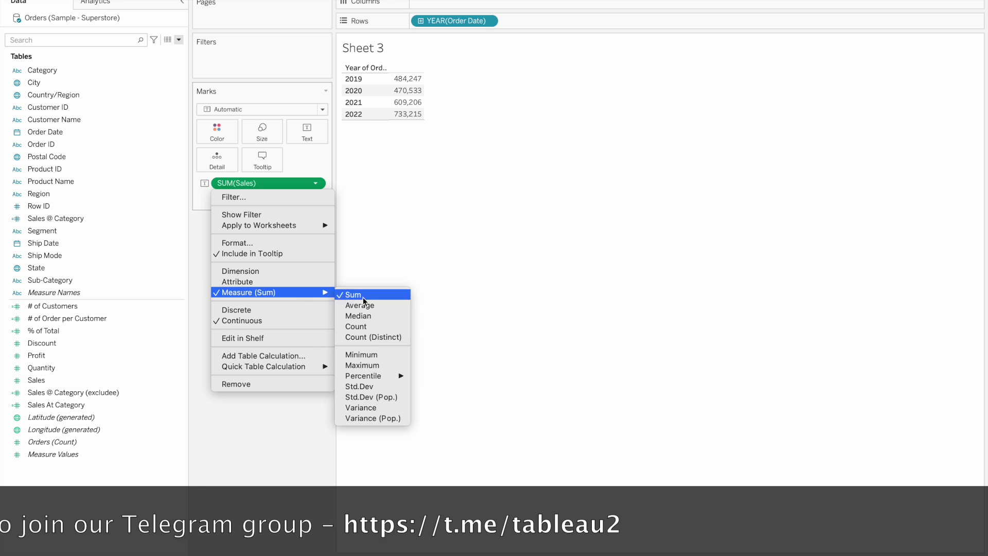
pyautogui.click(376, 304)
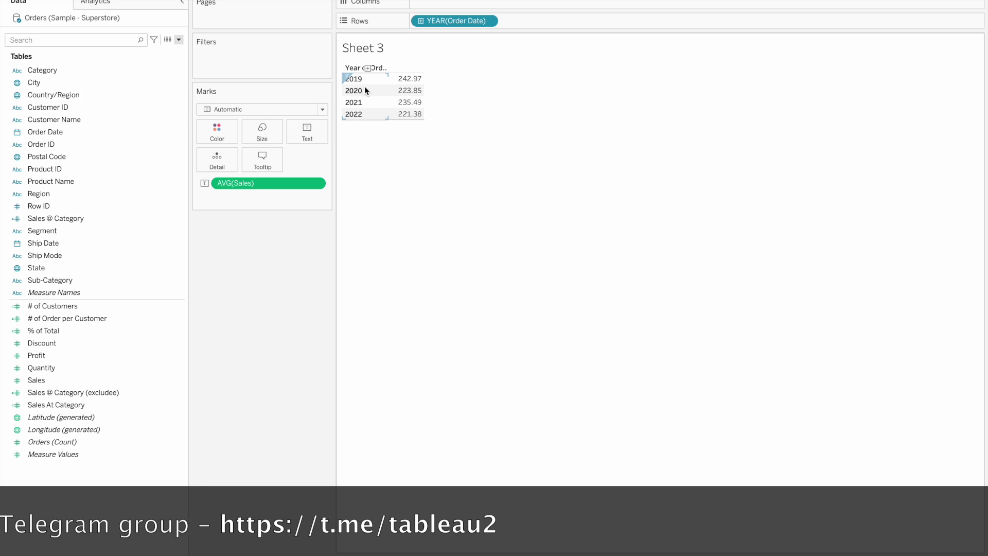
pyautogui.moveTo(417, 84)
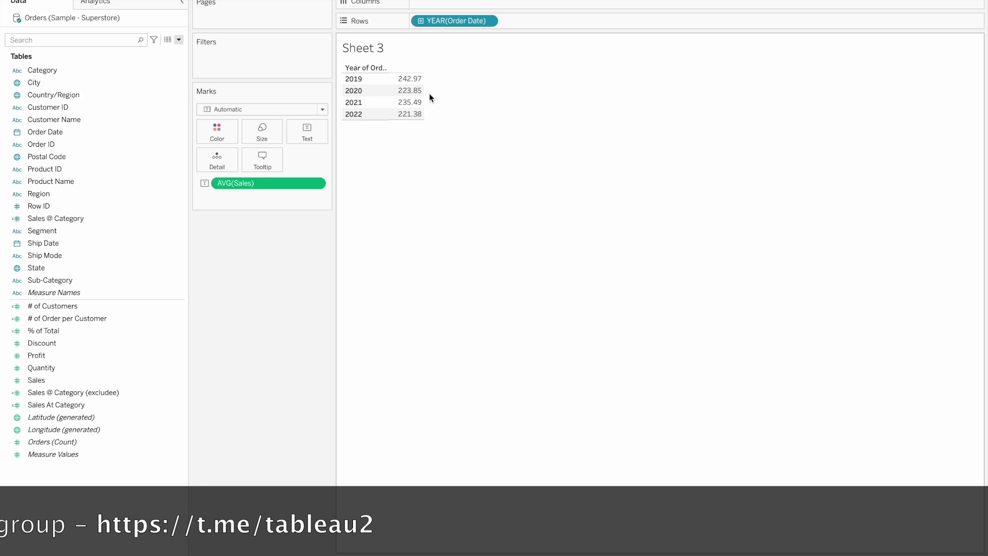
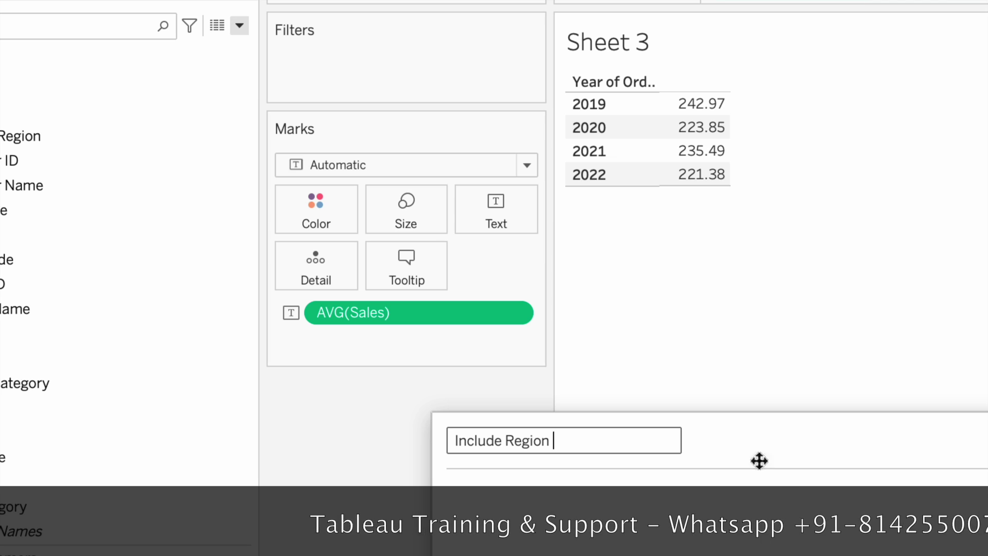
# Name the new calculation Include Region Sales and start its formula with {INCLUDE [Region].
pyautogui.moveTo(757, 449); pyautogui.dragTo(592, 135)
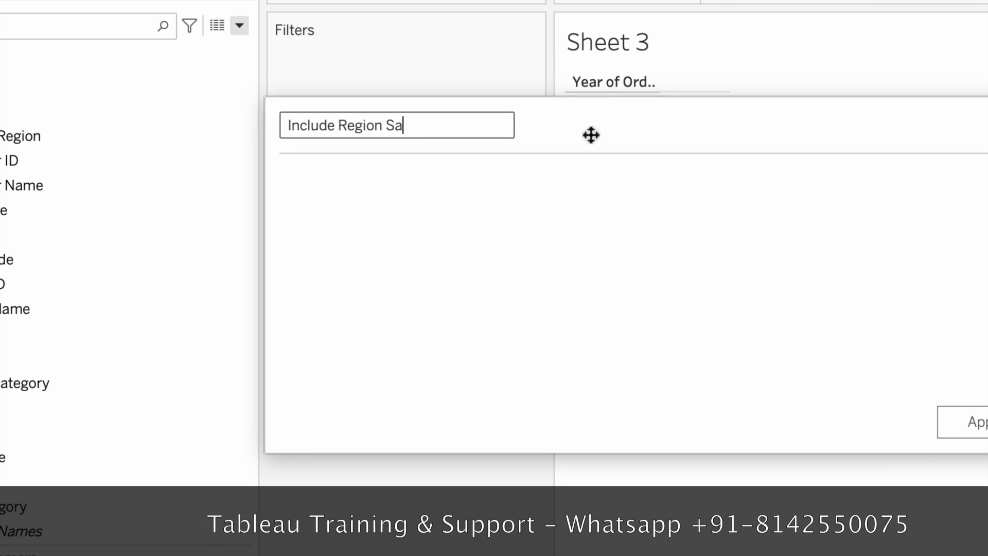
pyautogui.press('Tab')
pyautogui.write('{')
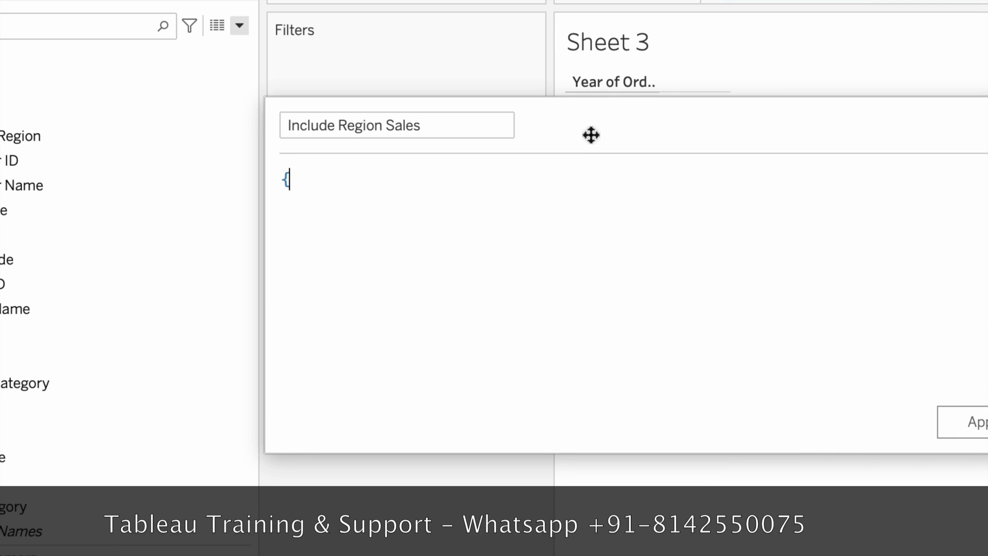
pyautogui.write('inc')
pyautogui.press('Return')
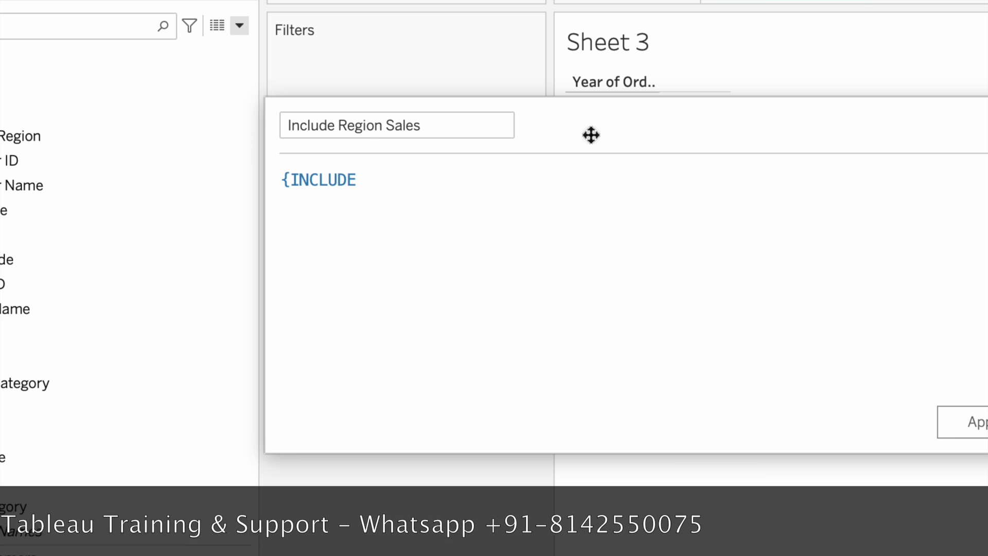
pyautogui.write('reg')
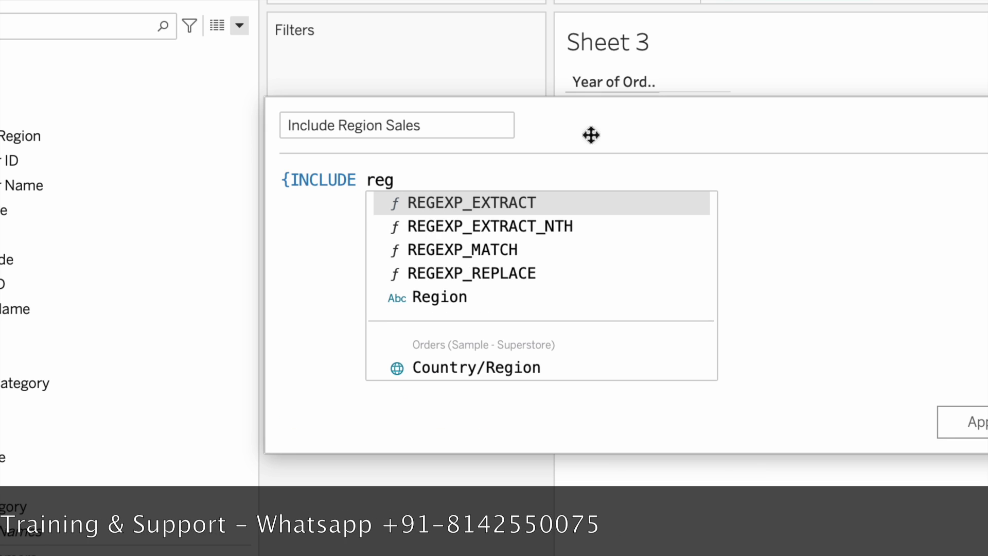
pyautogui.press('Down')
pyautogui.press('Down')
pyautogui.press('Down')
pyautogui.press('Down')
pyautogui.press('Return')
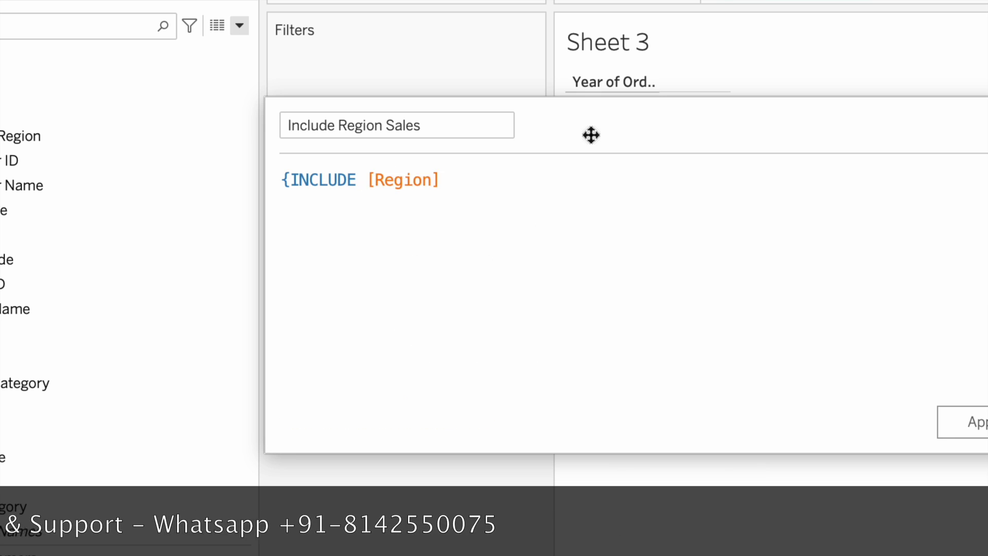
# Complete the formula with : AVG([Sales])}, save the calculation, and add it beside average sales in the yearly table.
pyautogui.write(': AVG([Sales])}')
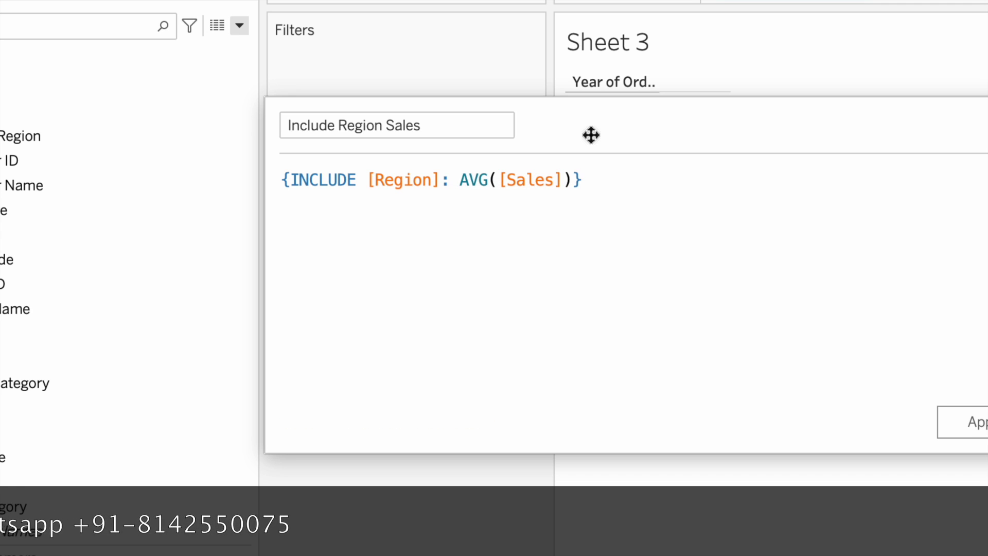
pyautogui.moveTo(638, 129); pyautogui.dragTo(493, 116)
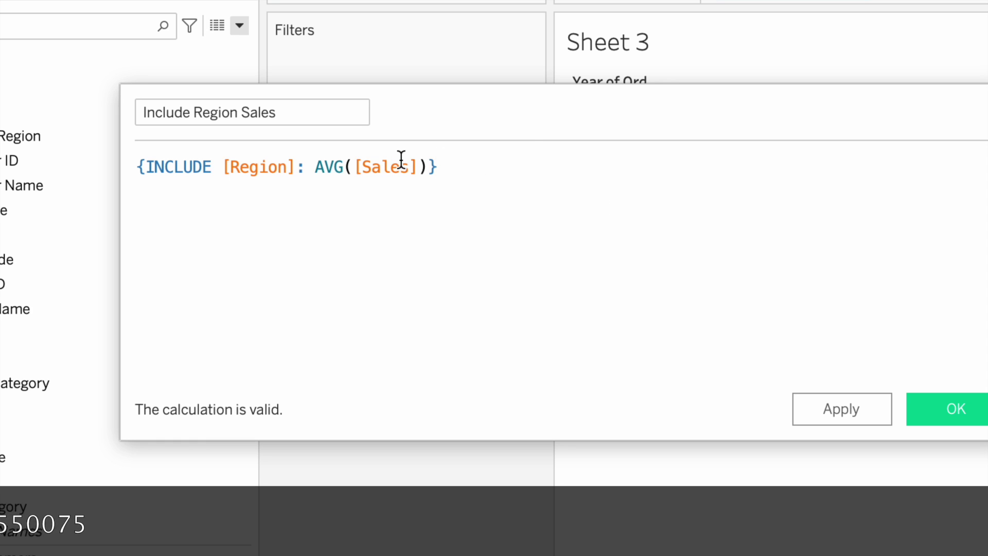
pyautogui.click(946, 402)
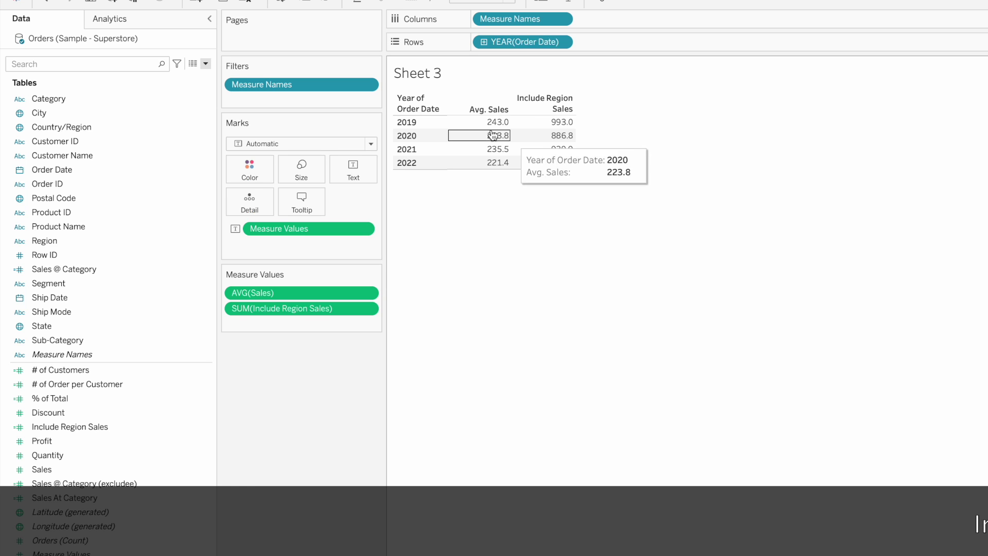
pyautogui.moveTo(483, 124)
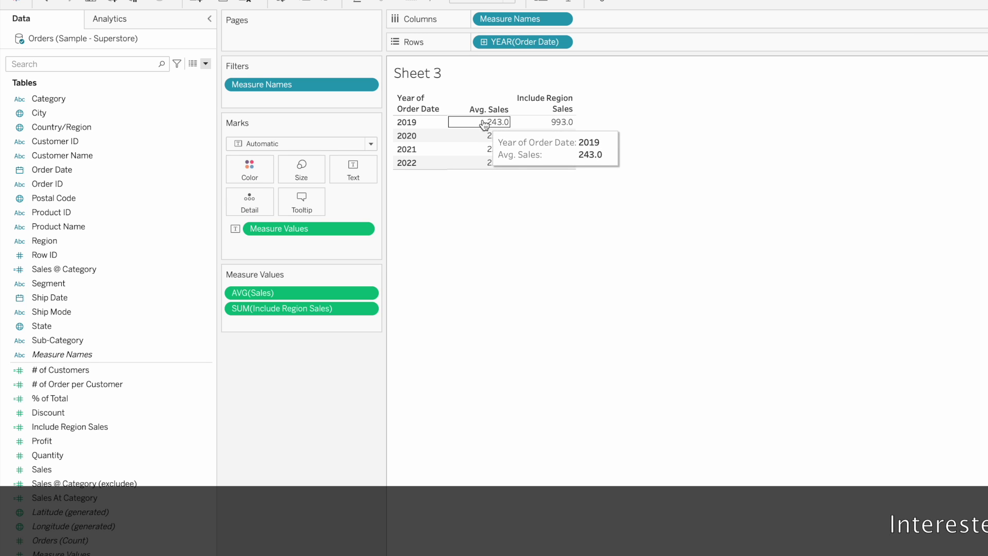
pyautogui.moveTo(567, 124)
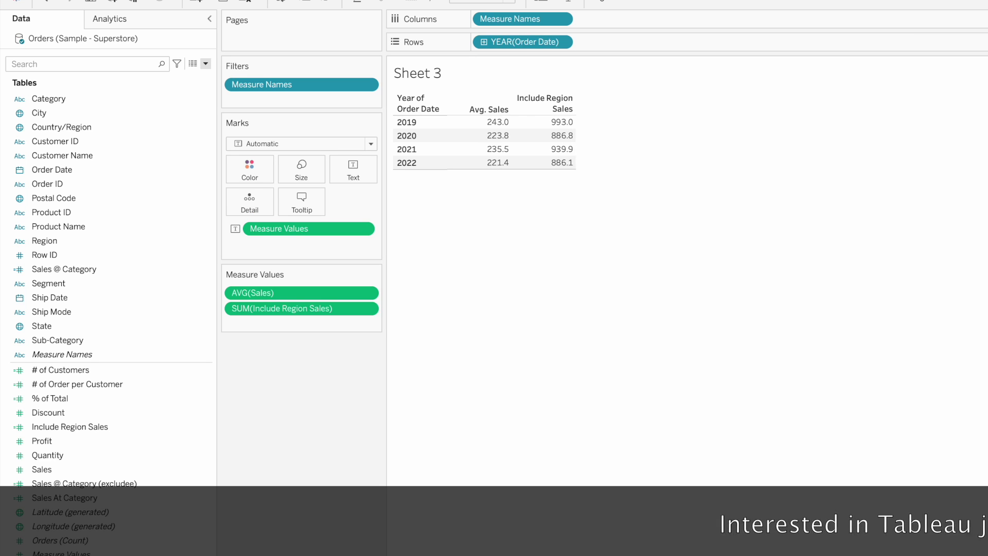
# Start a new worksheet with the year of Order Date in the rows and Sales shown as text.
pyautogui.hotkey('ctrl', 'm')
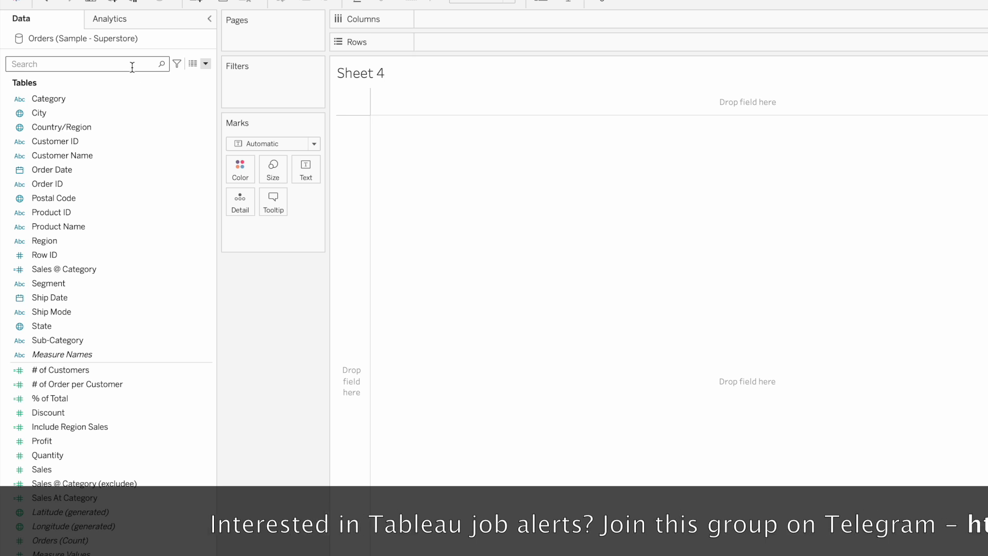
pyautogui.click(77, 181)
pyautogui.moveTo(66, 167); pyautogui.dragTo(430, 41)
pyautogui.moveTo(47, 468); pyautogui.dragTo(297, 168)
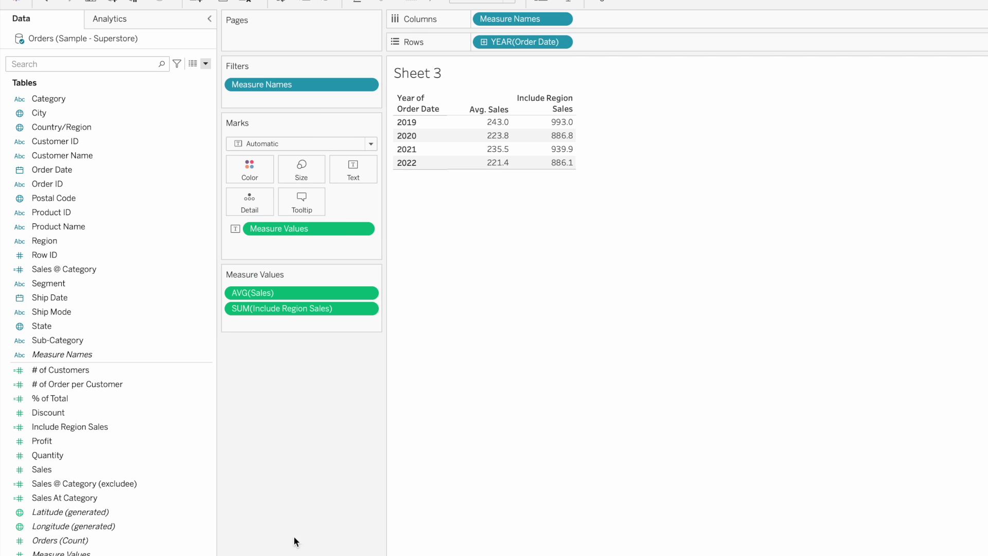
# Start another new worksheet and create a calculated field with the formula SUM(1).
pyautogui.moveTo(509, 128)
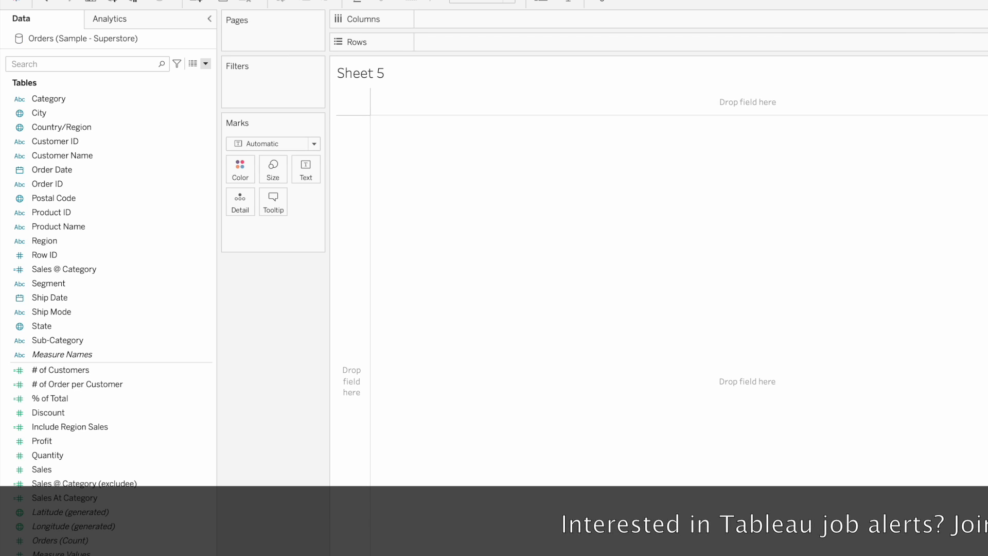
pyautogui.rightClick(119, 425)
pyautogui.click(158, 437)
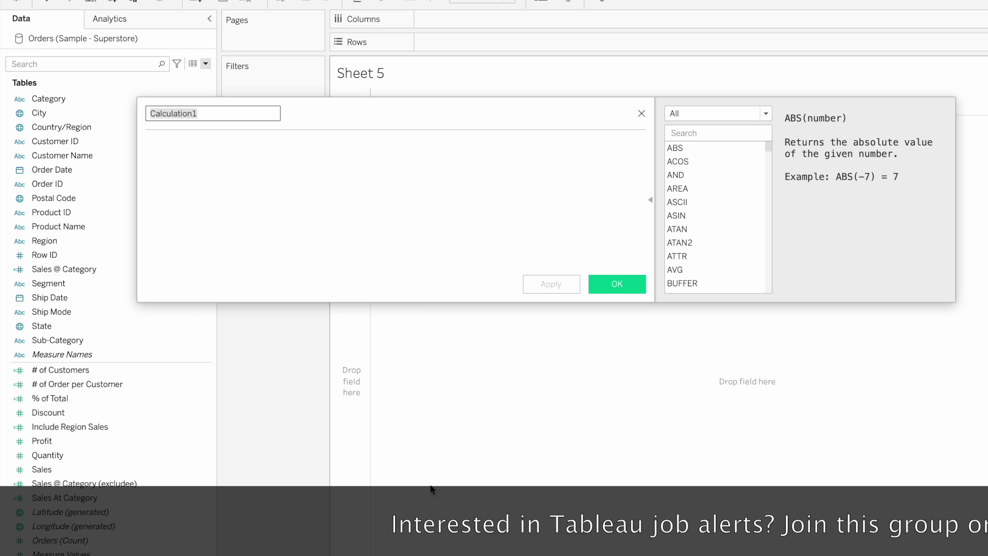
pyautogui.write('su')
pyautogui.press('Down')
pyautogui.press('Return')
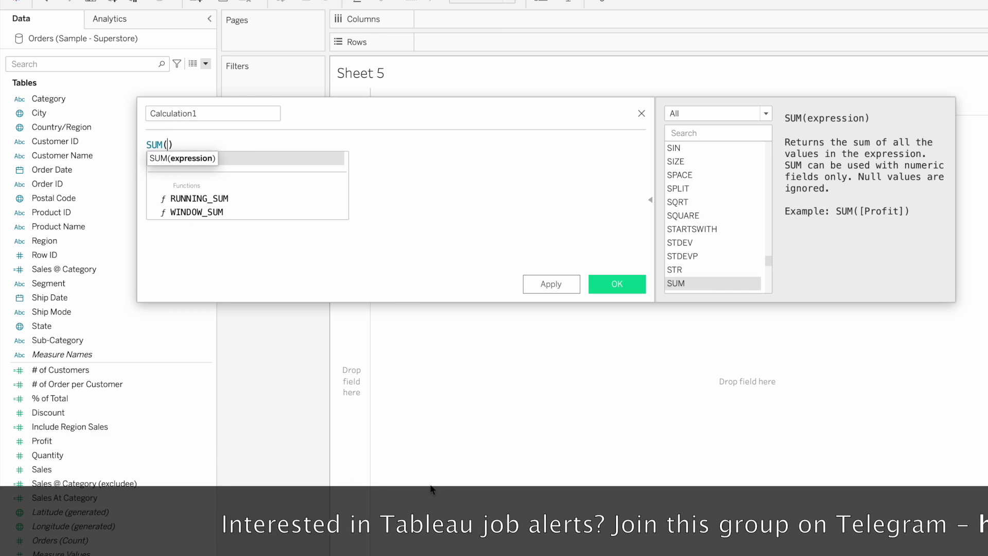
pyautogui.write('1')
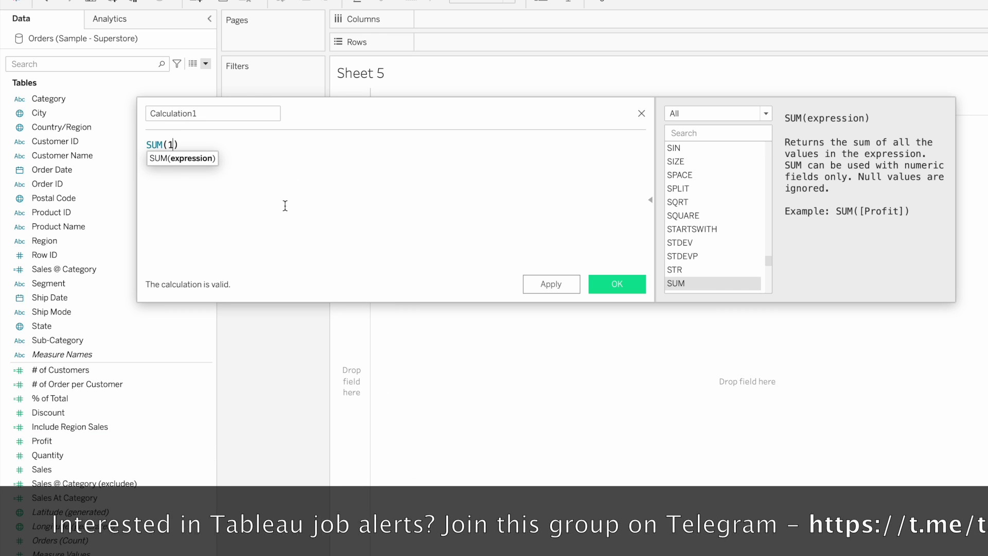
# Name the calculation # of records, save it, and show it as text on the empty worksheet.
pyautogui.moveTo(220, 112); pyautogui.dragTo(135, 112)
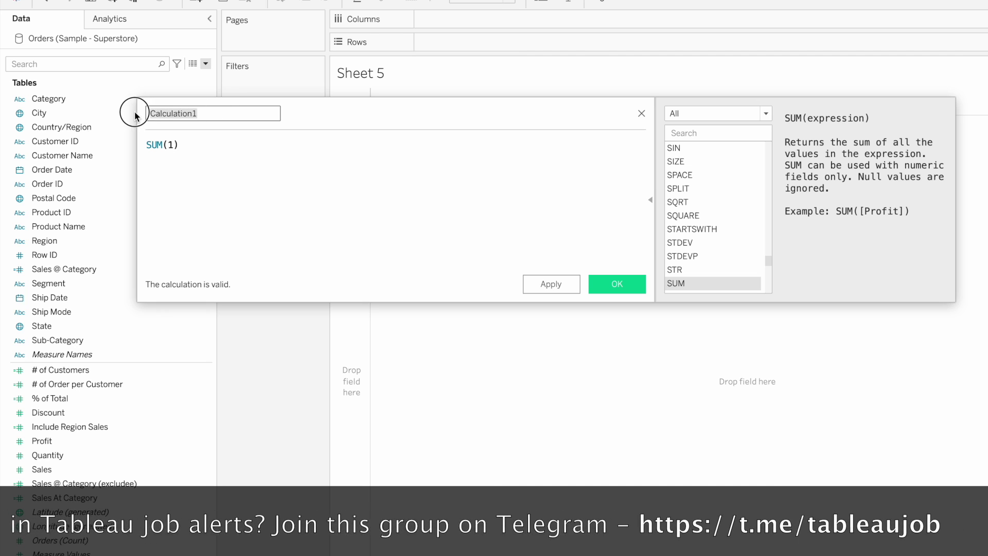
pyautogui.write('# o')
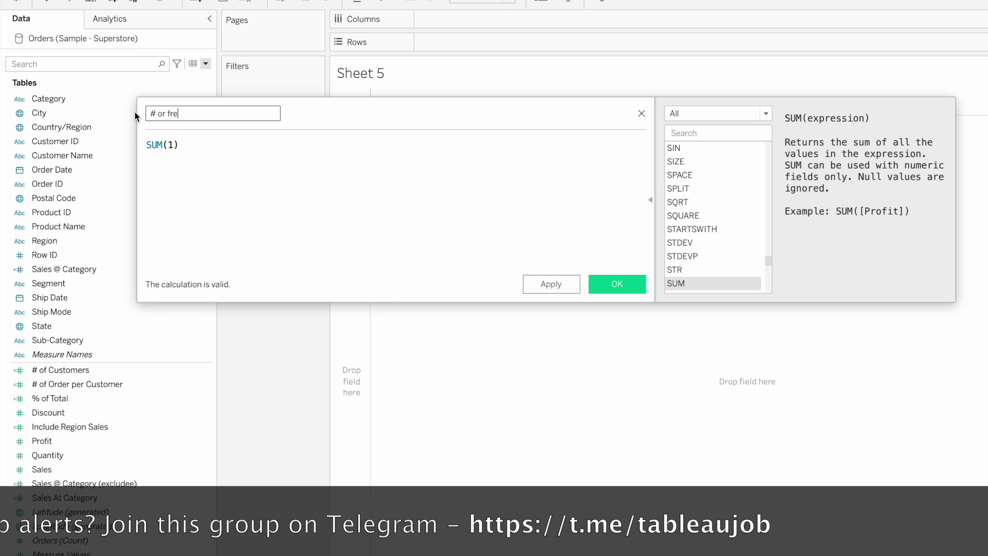
pyautogui.write('f records')
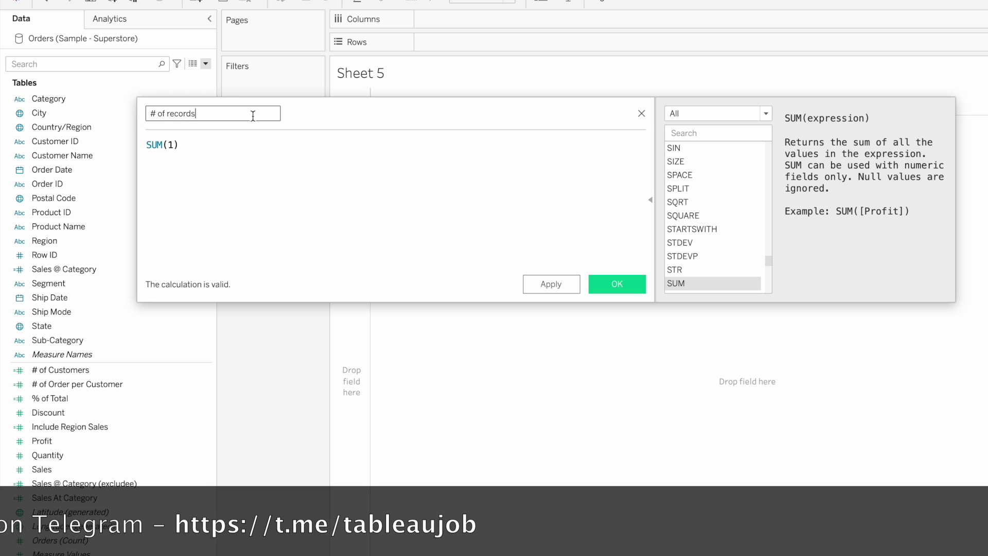
pyautogui.moveTo(314, 115); pyautogui.dragTo(506, 261)
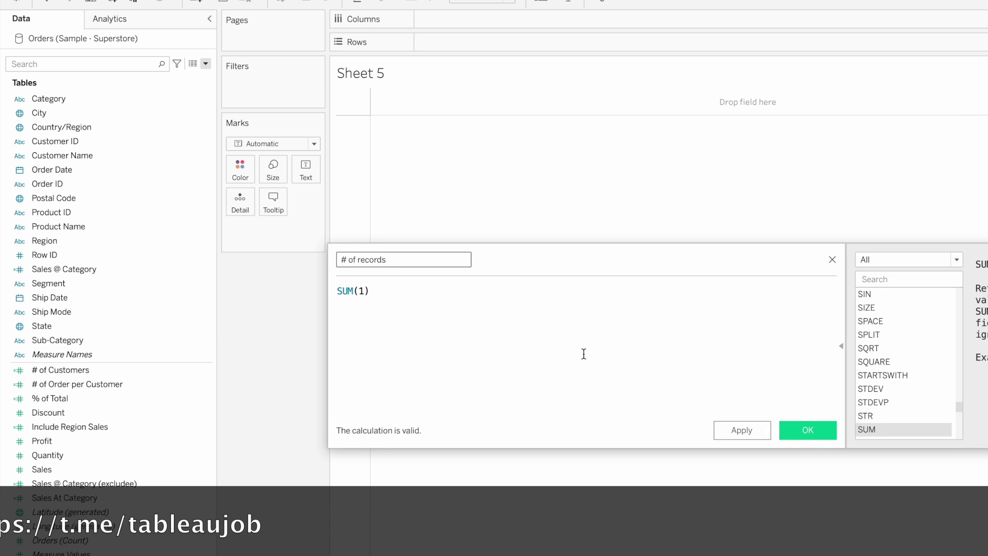
pyautogui.click(817, 430)
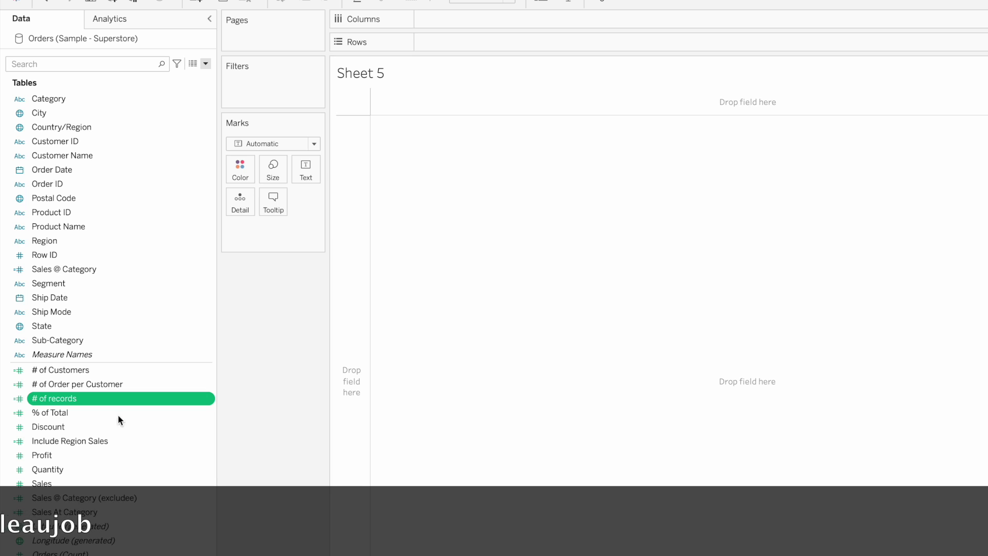
pyautogui.moveTo(51, 397); pyautogui.dragTo(308, 170)
pyautogui.moveTo(369, 98)
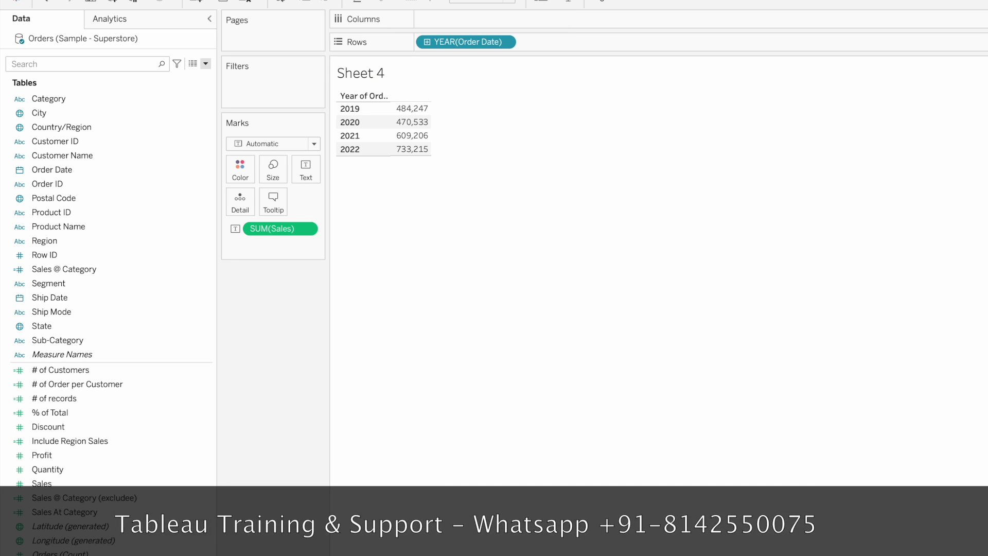
# On Sheet 4, edit the summed Sales measure in place so that it is divided by 9994.
pyautogui.doubleClick(293, 228)
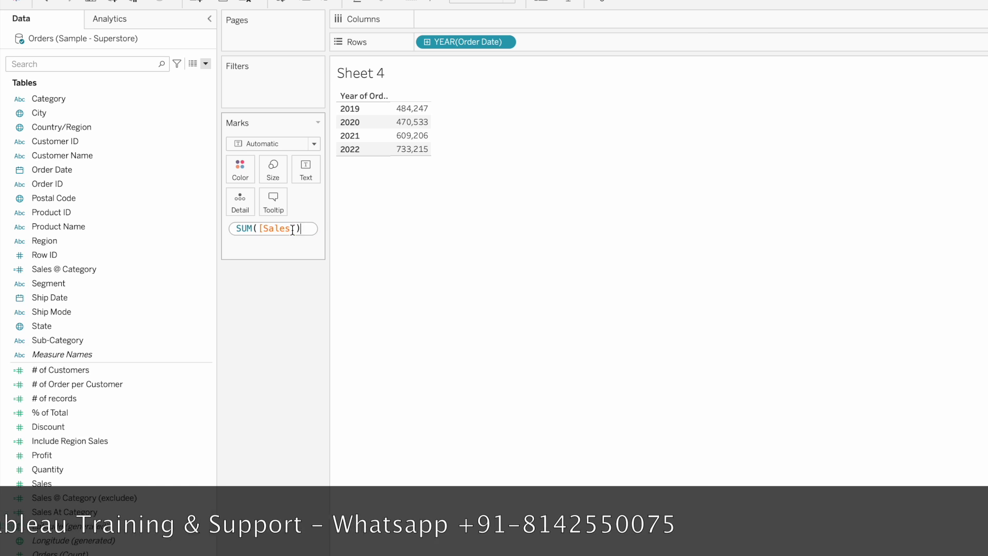
pyautogui.write('/9994')
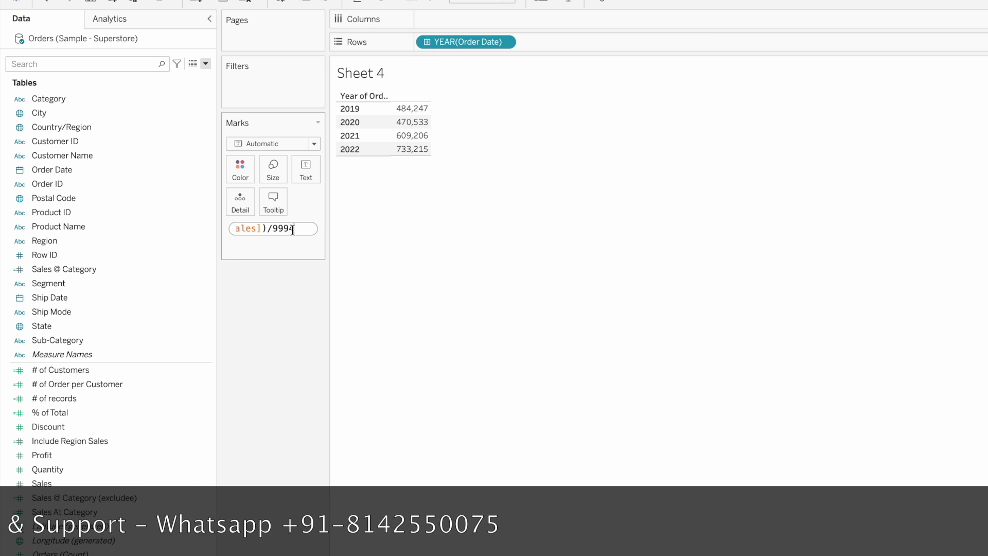
pyautogui.press('Return')
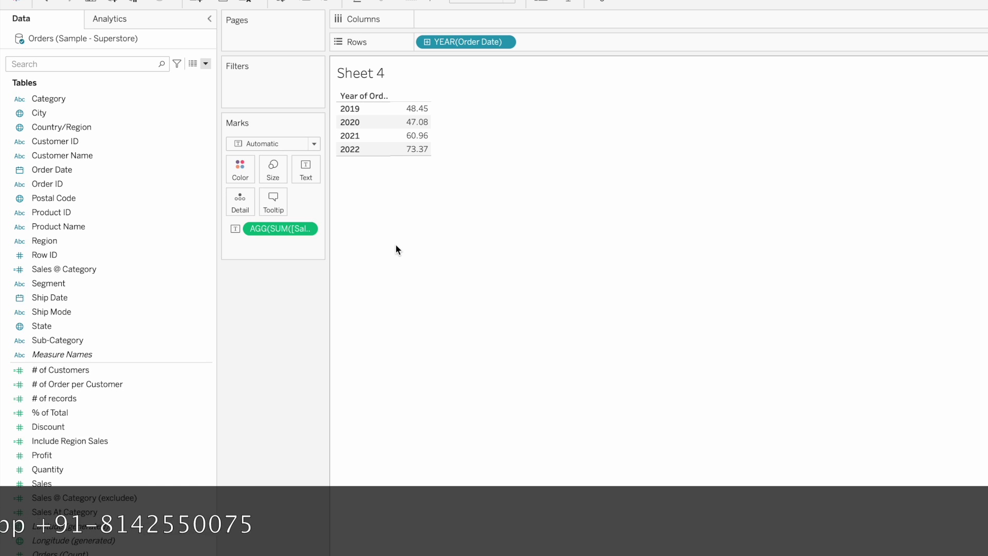
# On Sheet 5, find Order Date by searching the fields for "or" and place its year in the rows.
pyautogui.hotkey('ctrl', 'Tab')
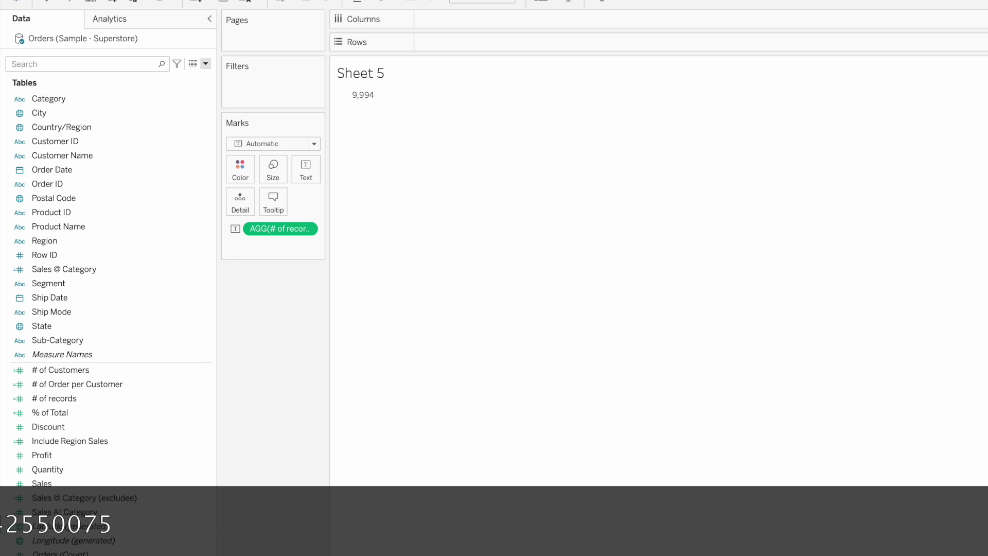
pyautogui.click(92, 67)
pyautogui.write('yadd')
pyautogui.press('BackSpace')
pyautogui.press('BackSpace')
pyautogui.press('BackSpace')
pyautogui.press('BackSpace')
pyautogui.write('or')
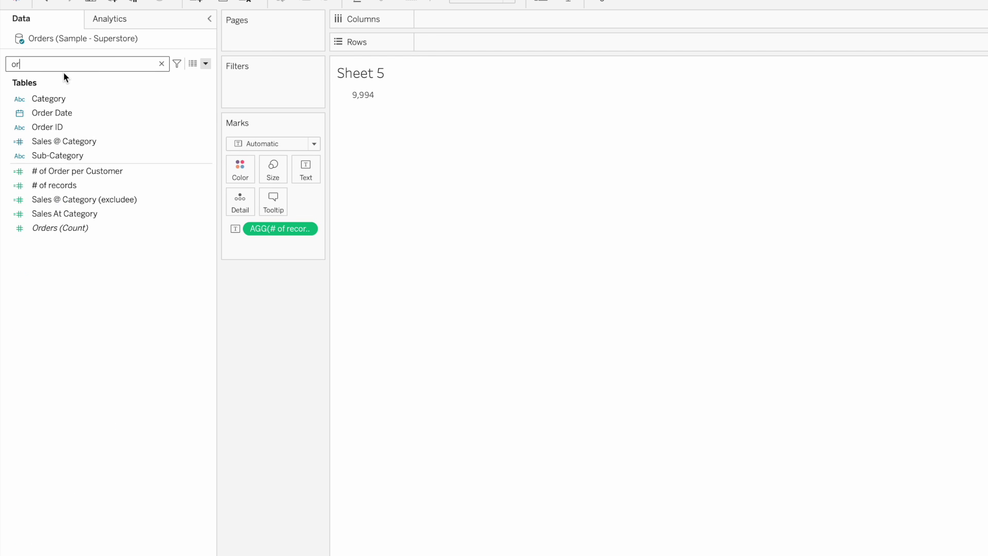
pyautogui.click(50, 113)
pyautogui.moveTo(51, 113); pyautogui.dragTo(463, 38)
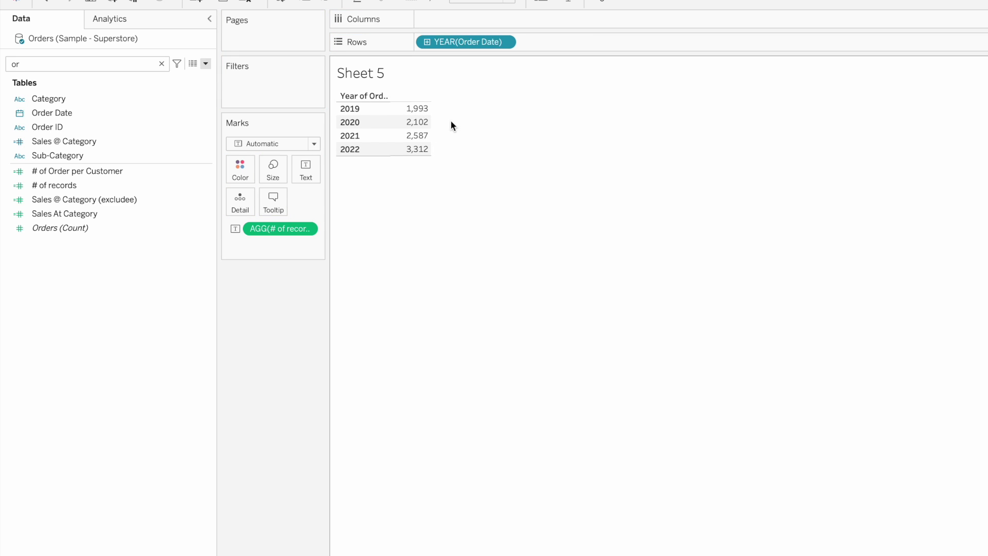
# On Sheet 4, change the divisor of the summed Sales to 1993 and select the 2019 value.
pyautogui.doubleClick(287, 228)
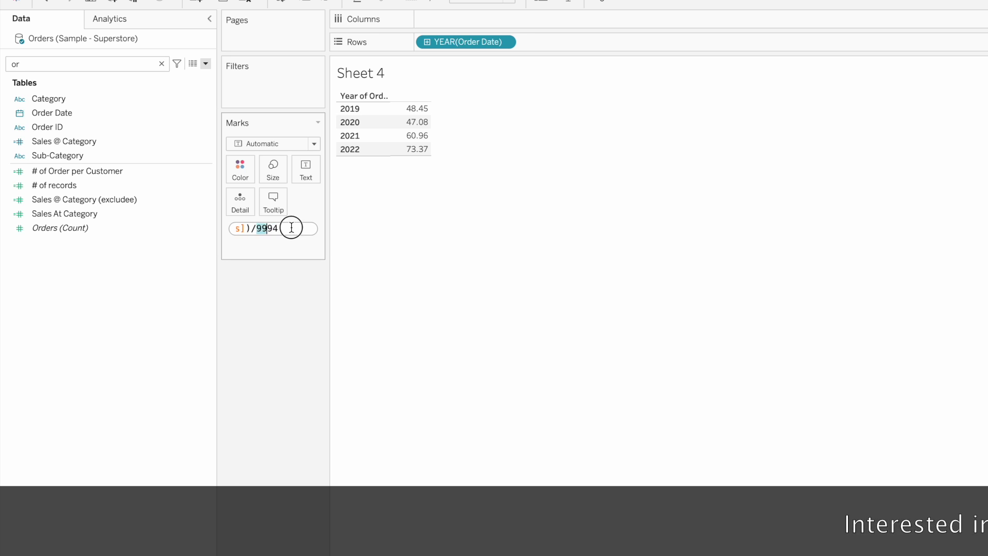
pyautogui.write('1993')
pyautogui.press('Return')
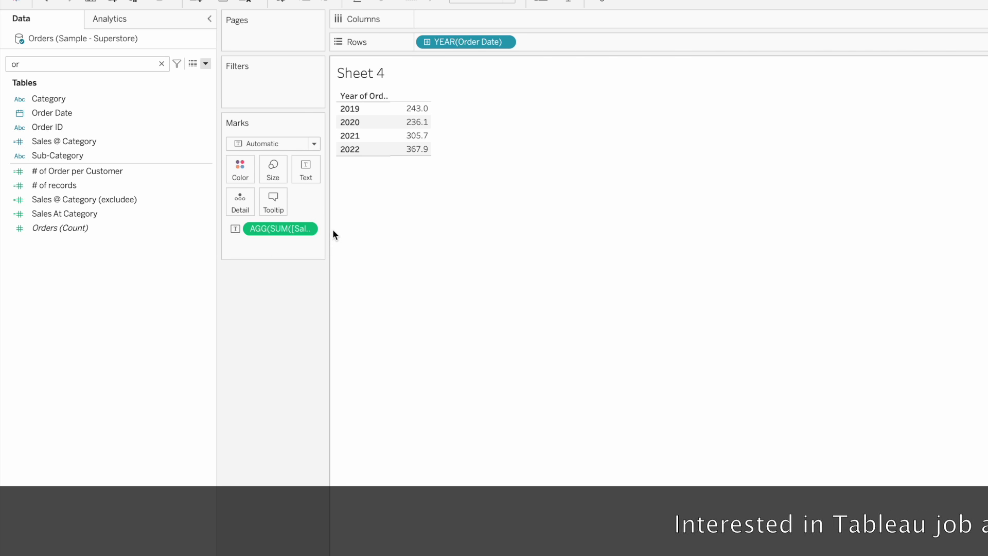
pyautogui.click(418, 109)
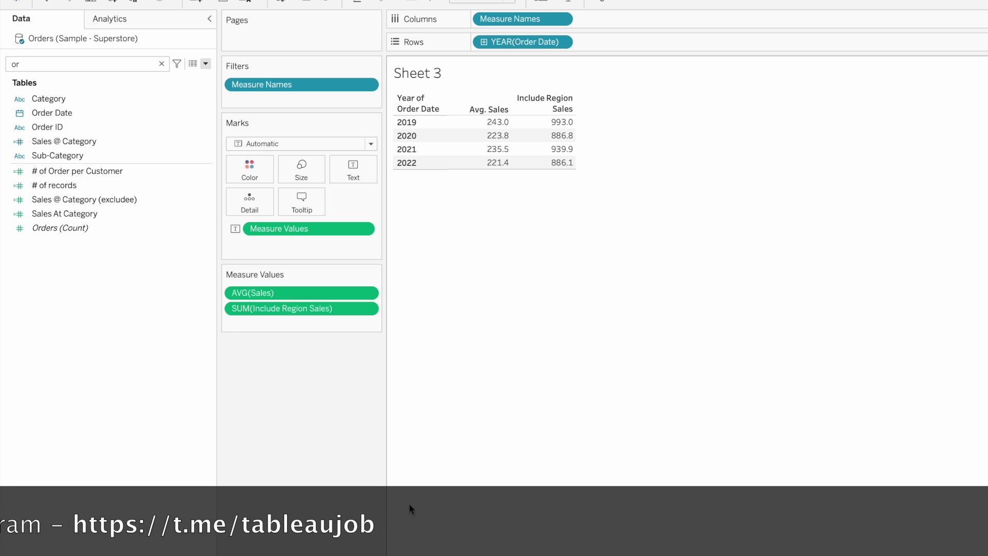
# On Sheet 5, find Region by searching the fields for "reg" and place it in the rows after the order year.
pyautogui.hotkey('ctrl', 'Tab')
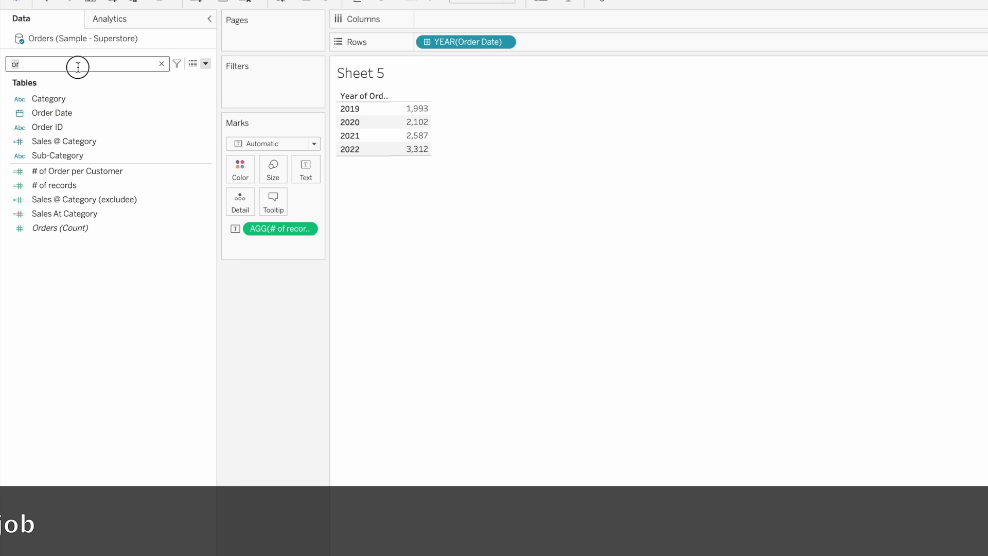
pyautogui.write('reg')
pyautogui.click(56, 101)
pyautogui.moveTo(49, 114); pyautogui.dragTo(547, 39)
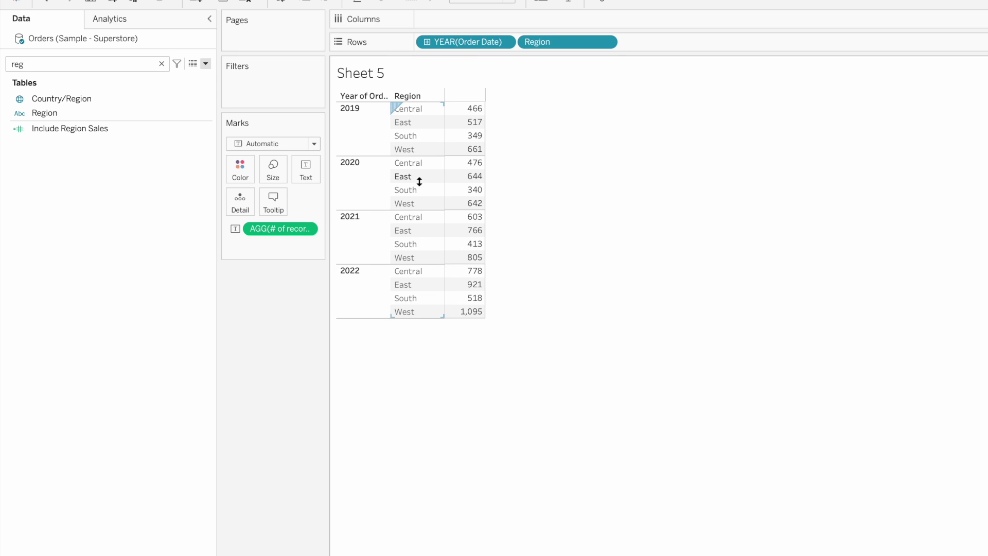
# On Sheet 4, change the divisor of the summed Sales measure to 4.
pyautogui.hotkey('ctrl', 'pageup')
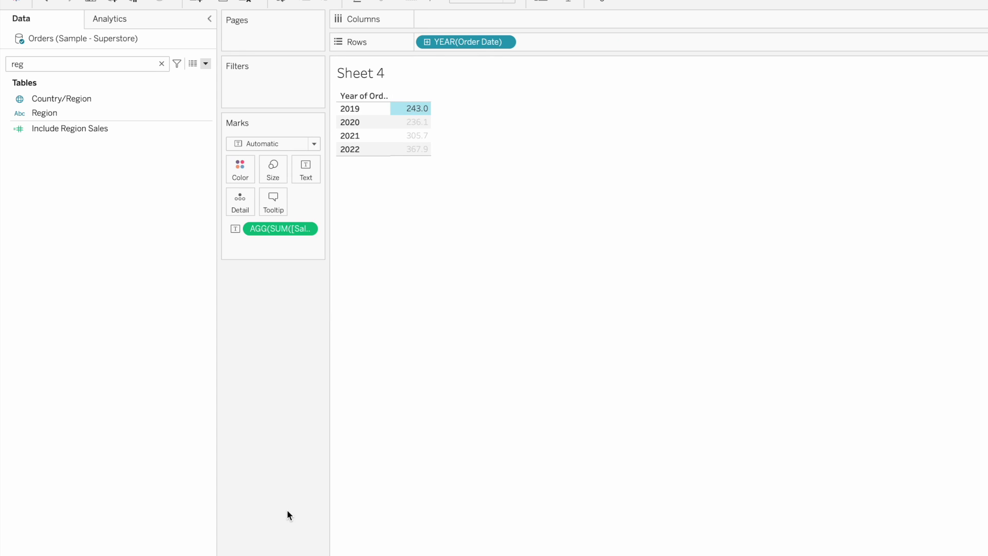
pyautogui.doubleClick(289, 230)
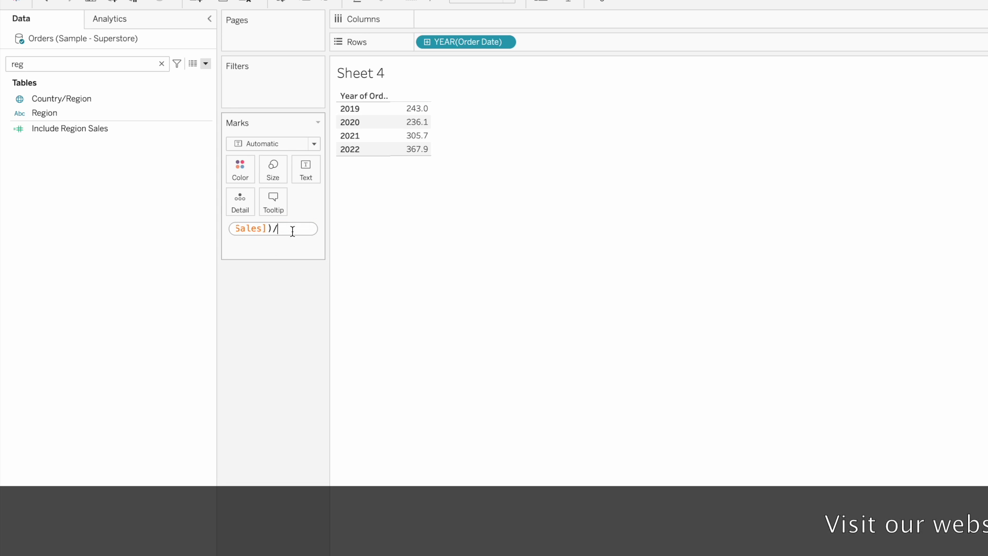
pyautogui.press('Return')
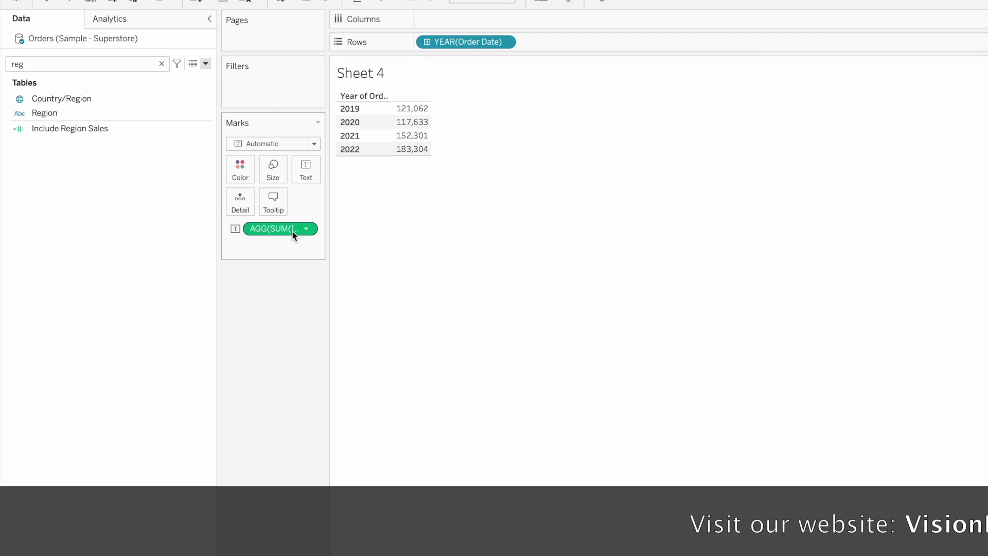
pyautogui.moveTo(412, 122)
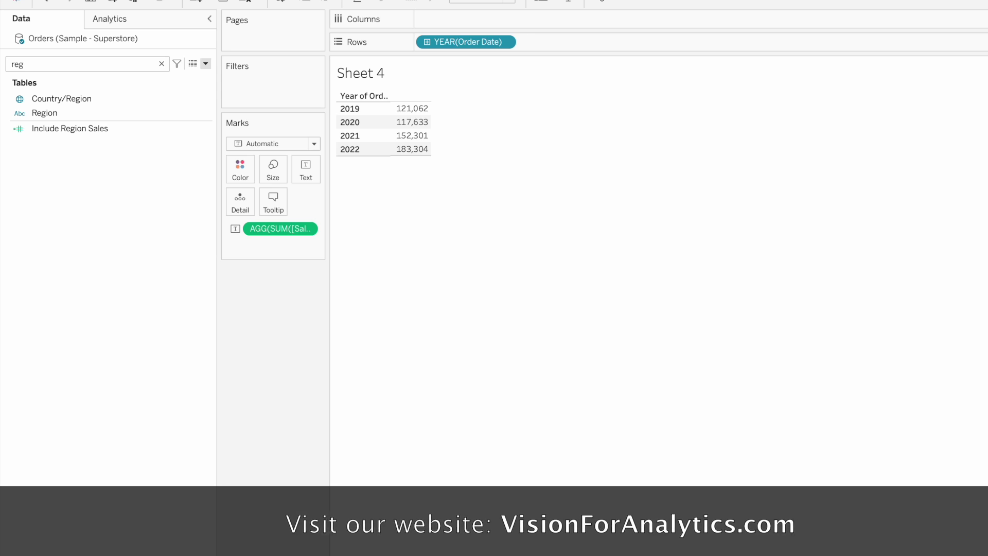
# On Sheet 3, edit the Include Region Sales calculation to use SUM of Sales in place of AVG.
pyautogui.hotkey('ctrl', 'pageup')
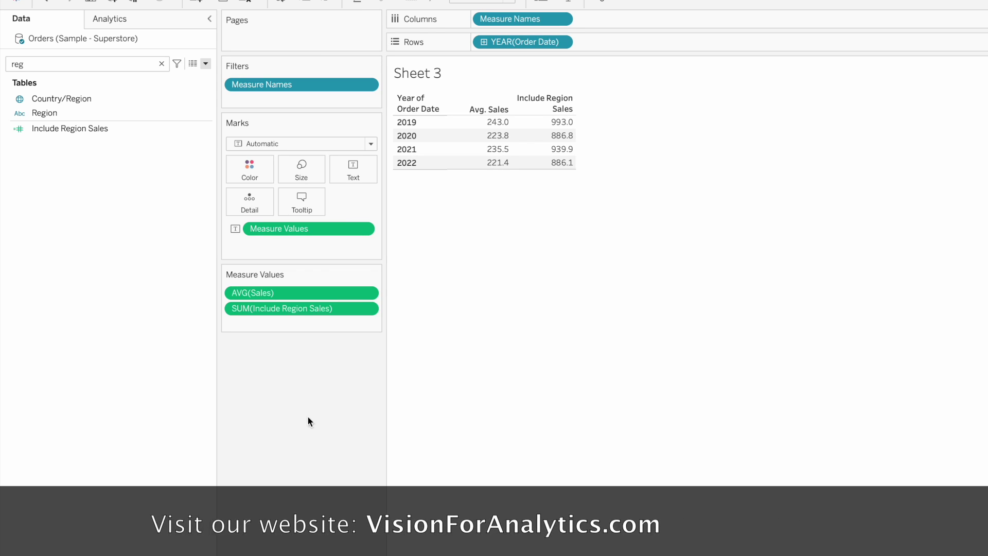
pyautogui.click(99, 129)
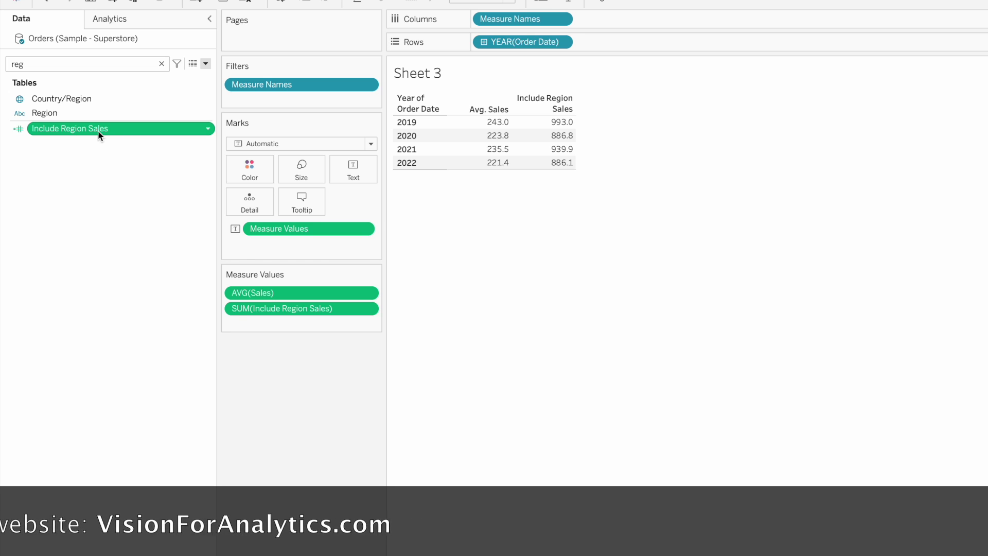
pyautogui.click(208, 129)
pyautogui.click(232, 204)
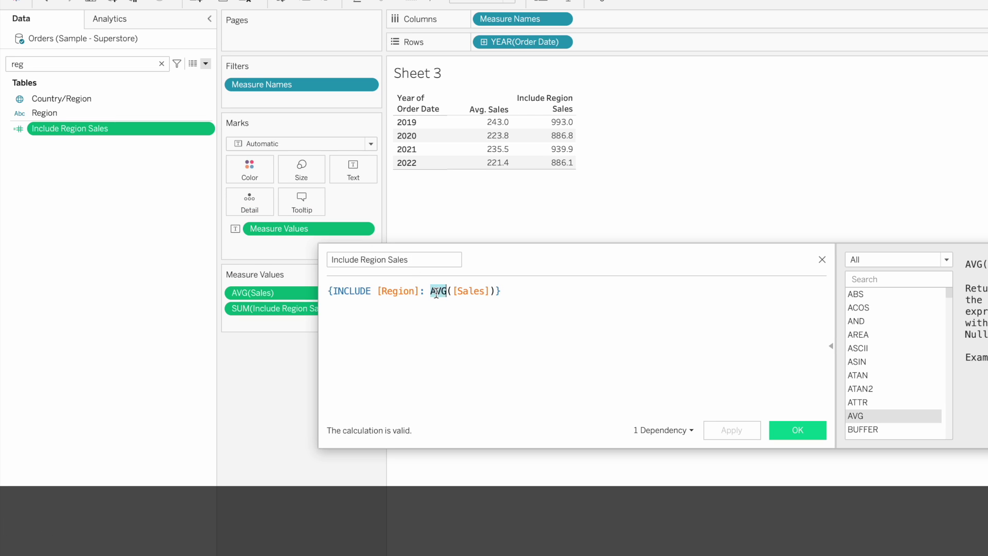
pyautogui.write('sum')
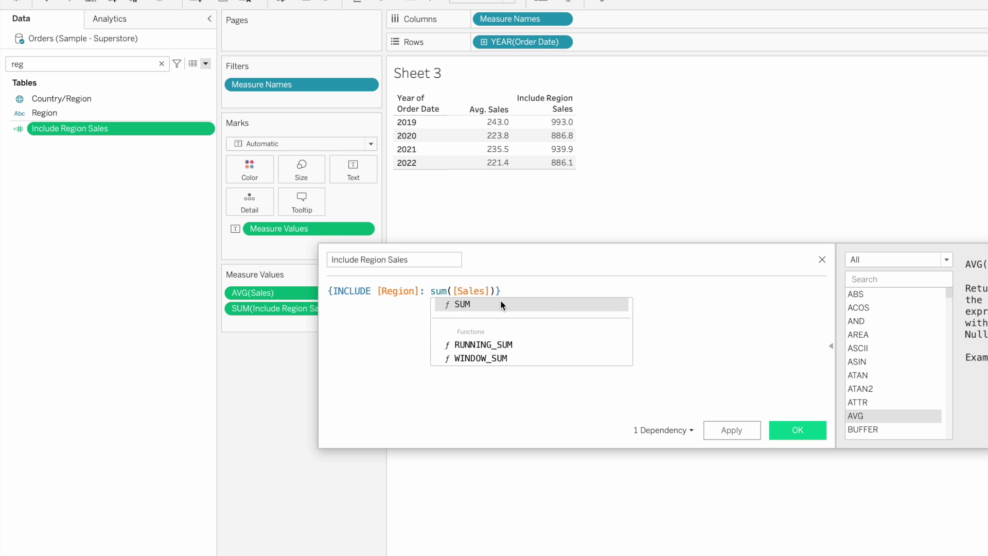
pyautogui.press('Return')
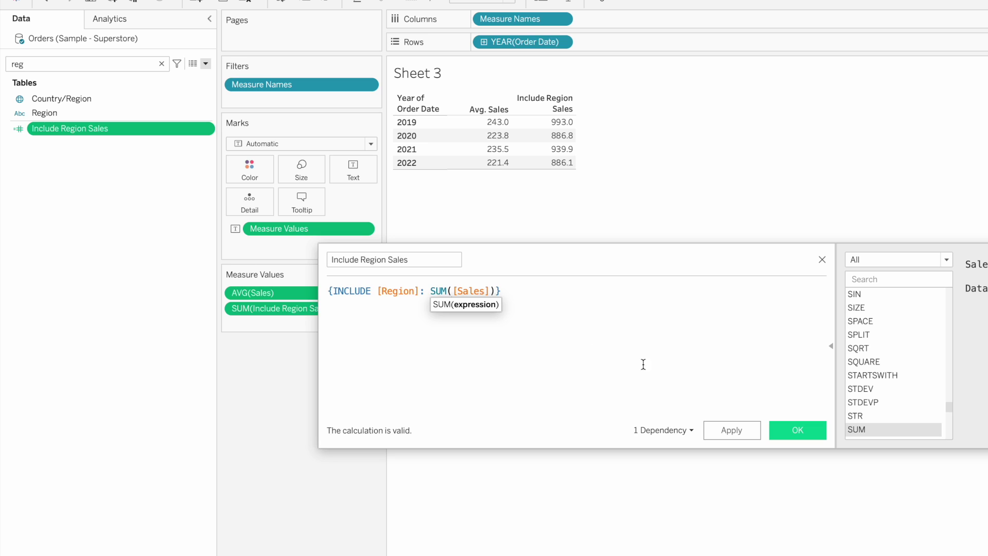
pyautogui.click(814, 431)
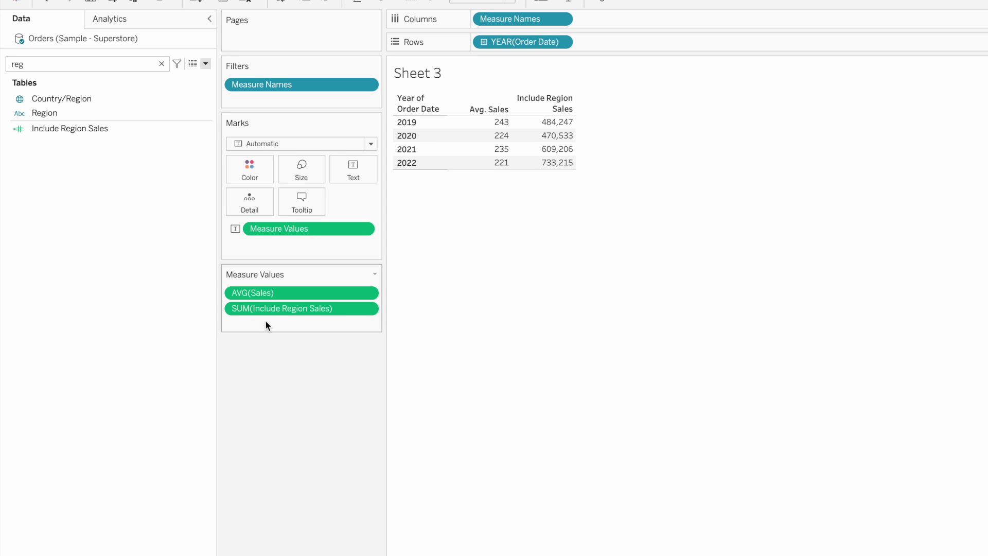
# Set the aggregation of Include Region Sales in the yearly table to Average.
pyautogui.click(369, 310)
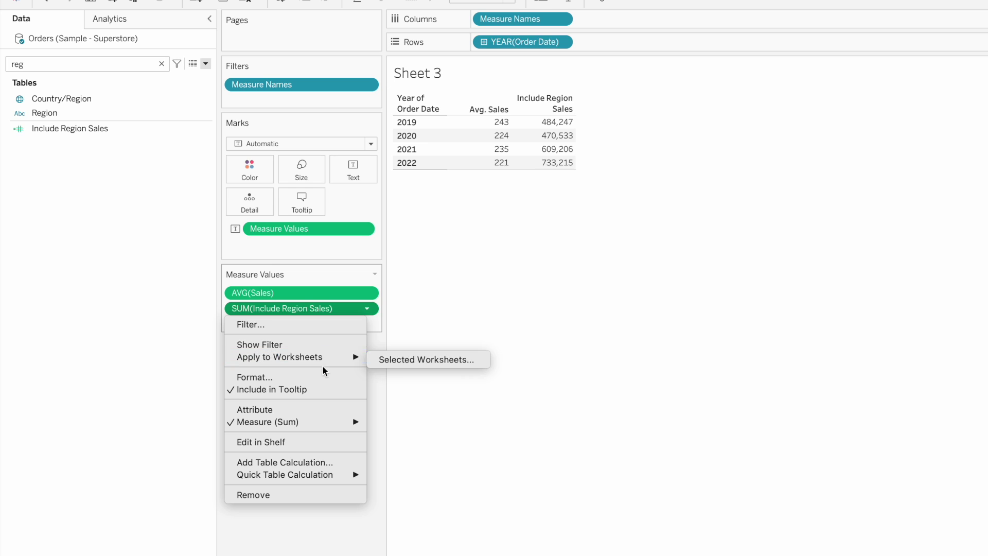
pyautogui.moveTo(317, 422)
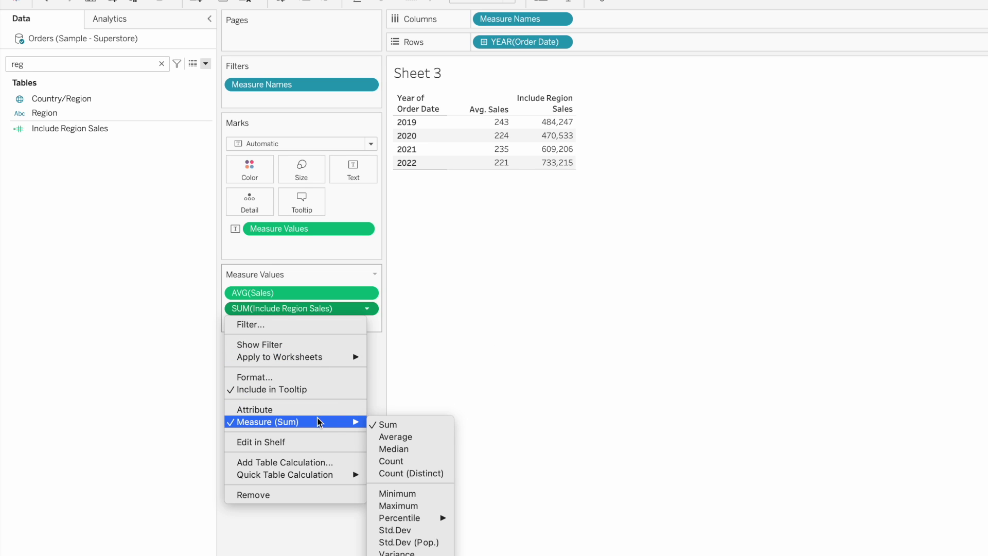
pyautogui.click(404, 437)
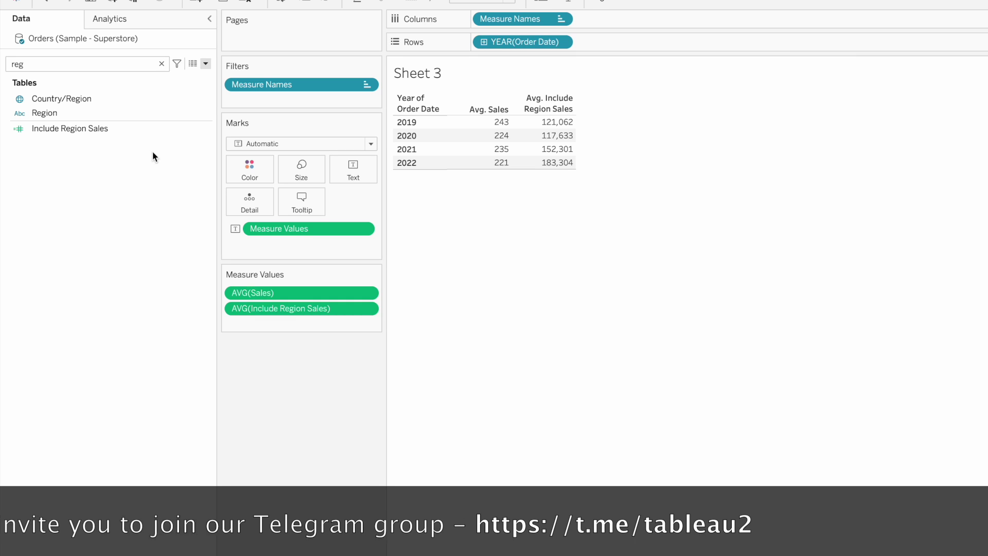
# Review the Include Region Sales formula, focusing on its Region dimension, and close it without edits.
pyautogui.click(103, 132)
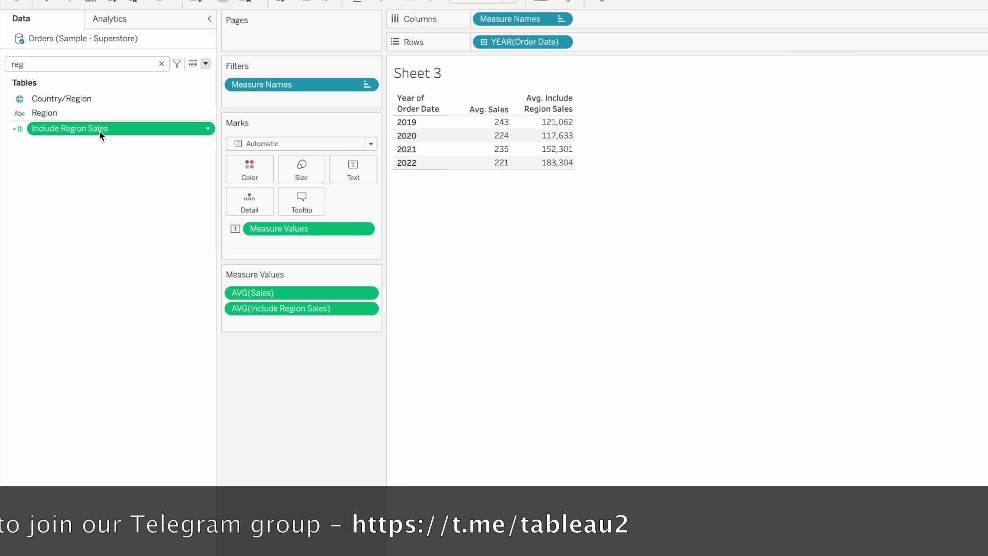
pyautogui.rightClick(101, 132)
pyautogui.click(123, 205)
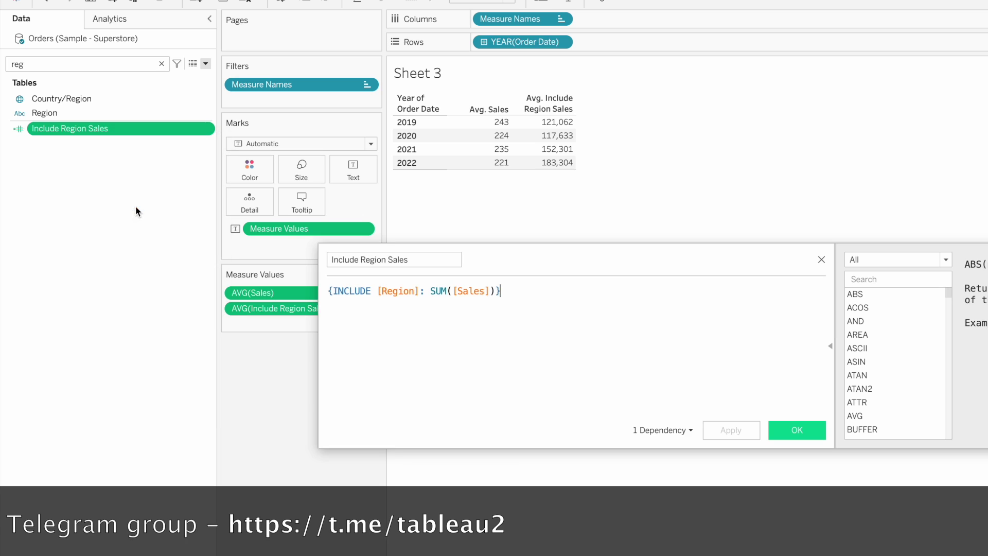
pyautogui.click(374, 288)
pyautogui.moveTo(374, 288); pyautogui.dragTo(414, 291)
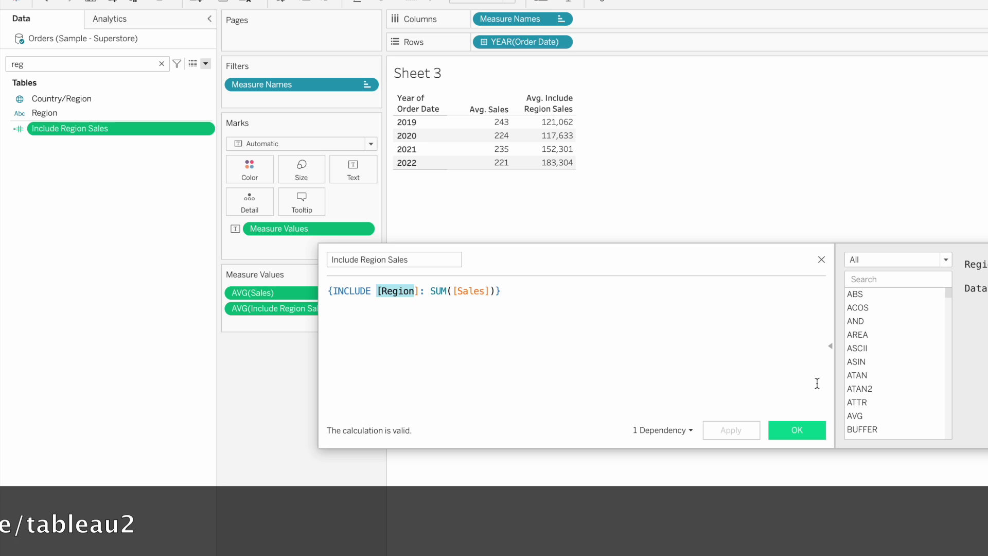
pyautogui.click(795, 429)
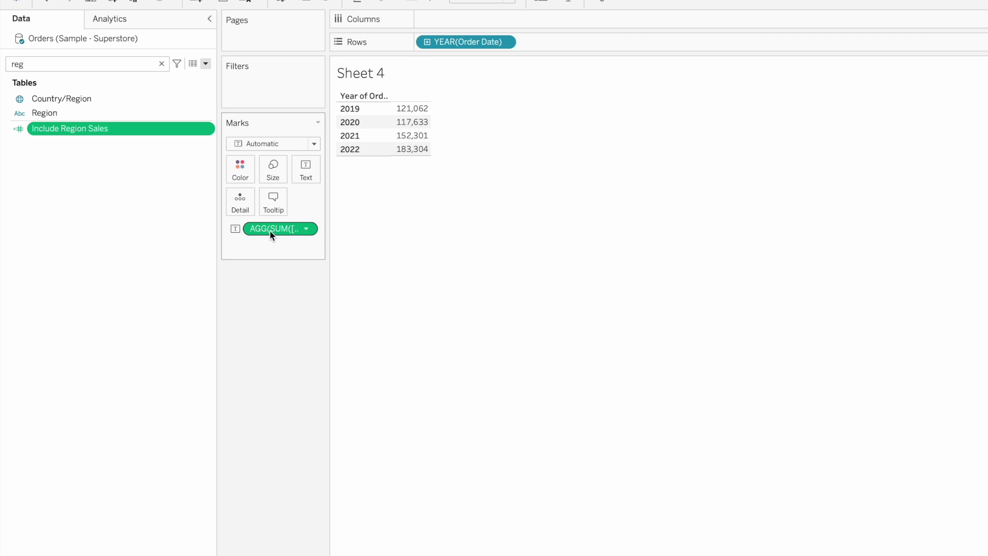
# Check the divisor in Sheet 4's summed Sales formula and compare its yearly results with Include Region Sales on Sheet 3.
pyautogui.doubleClick(270, 230)
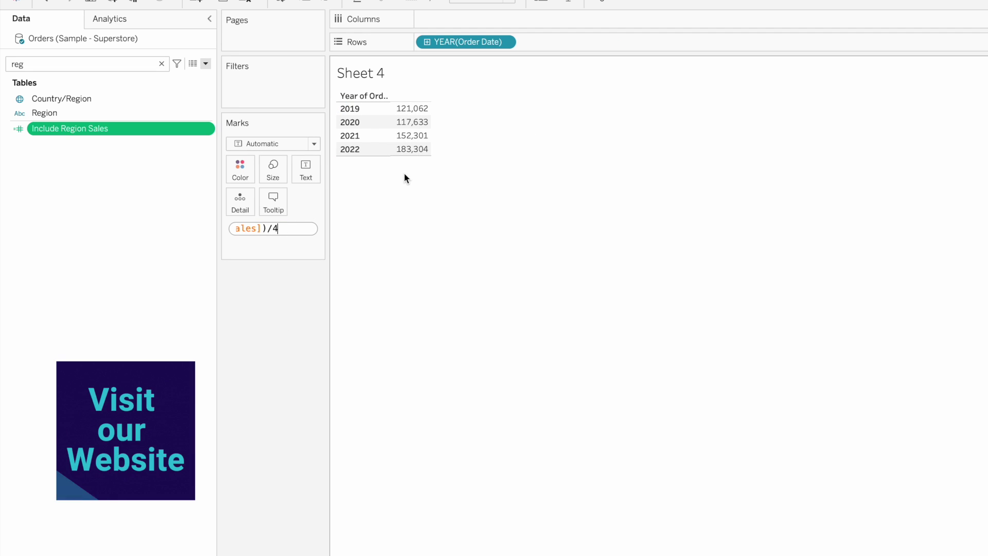
pyautogui.click(274, 444)
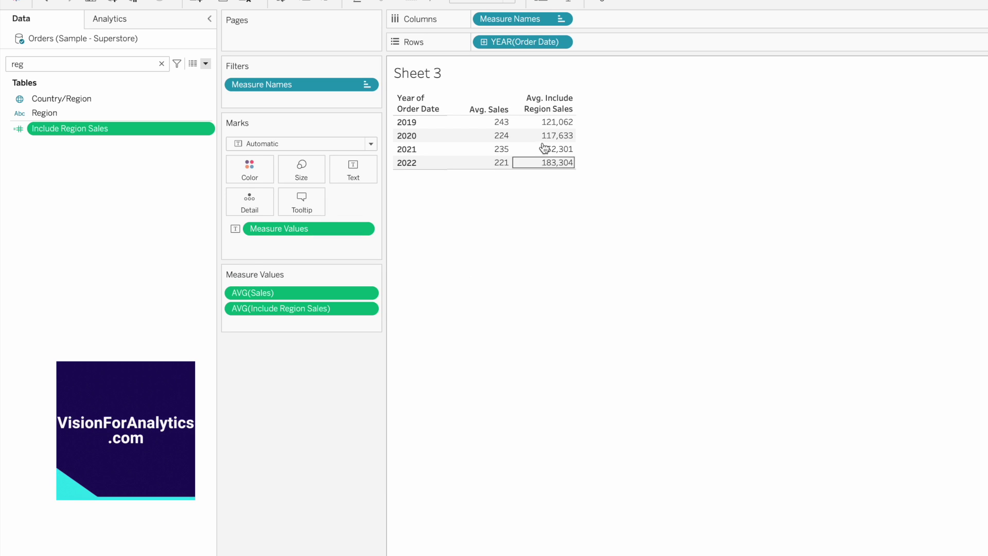
pyautogui.moveTo(546, 149)
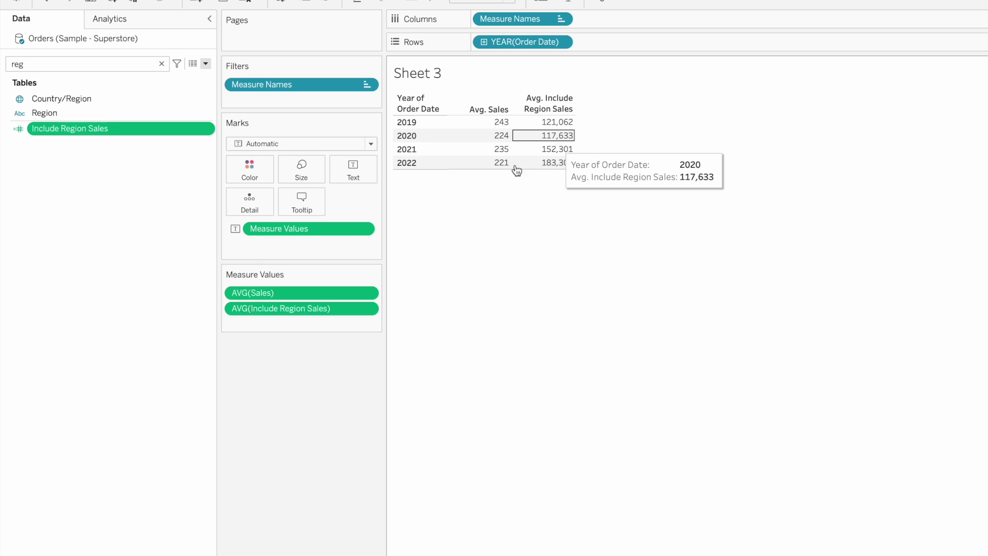
# Add a new worksheet, list all fields again, and delete the calculated fields Sales @ Category (excludee) and Sales @ Category.
pyautogui.hotkey('ctrl', 'm')
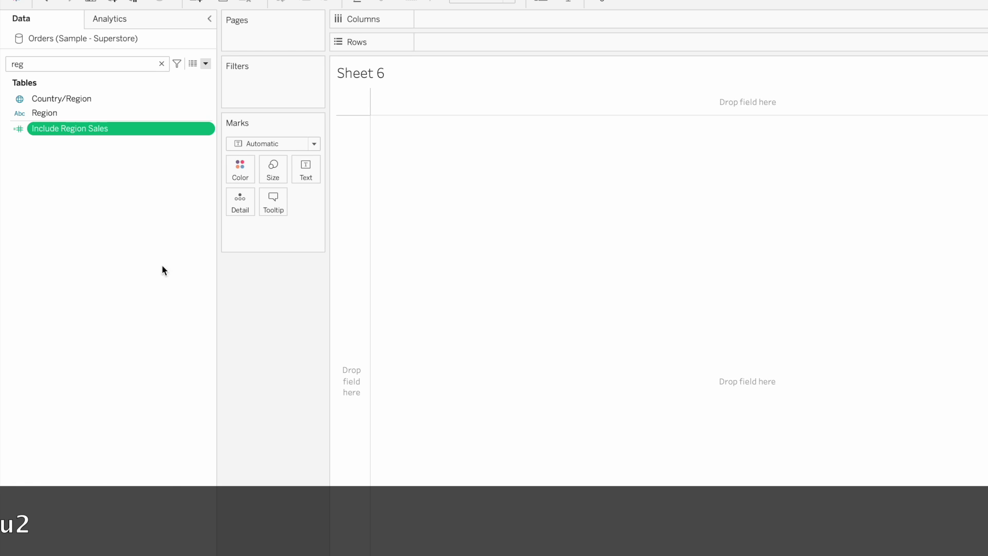
pyautogui.click(162, 64)
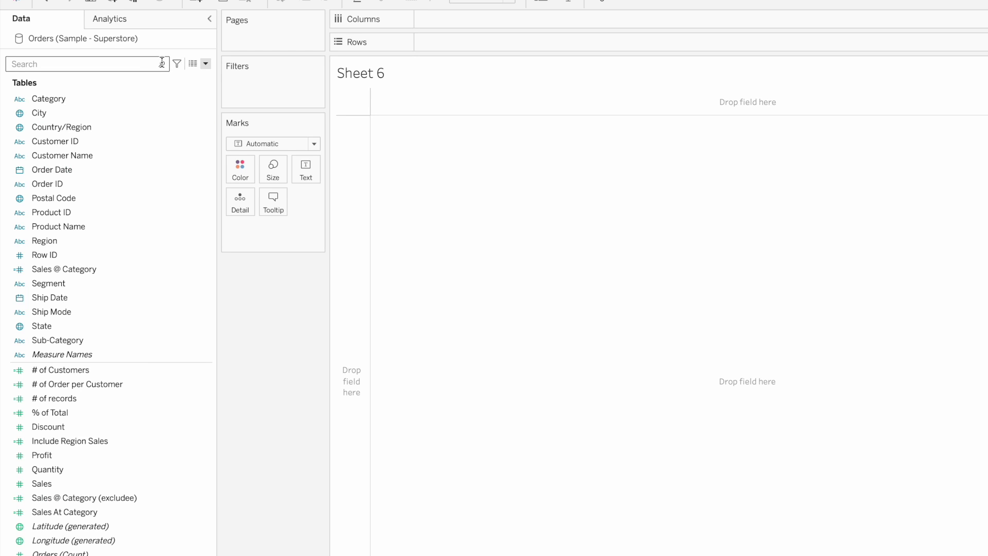
pyautogui.click(102, 398)
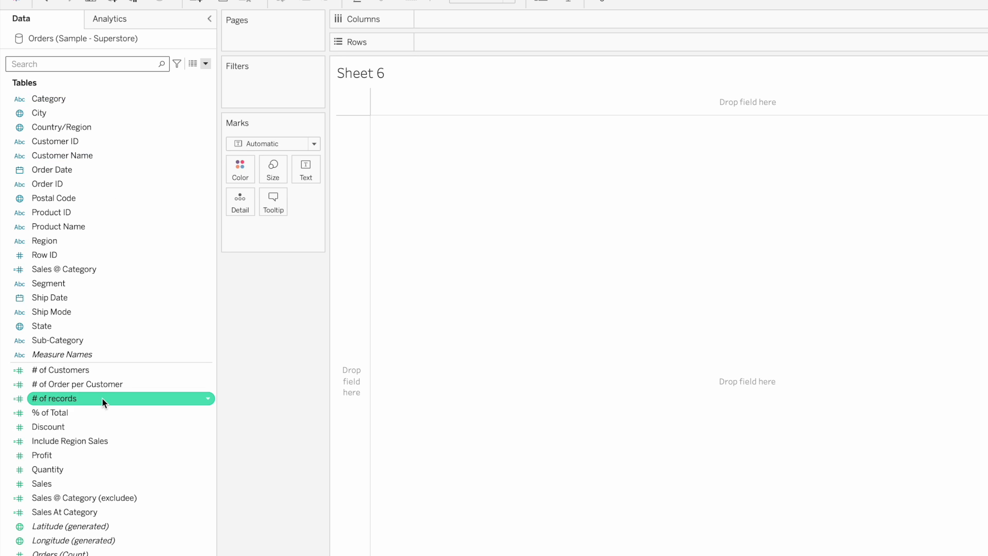
pyautogui.click(79, 496)
pyautogui.rightClick(79, 495)
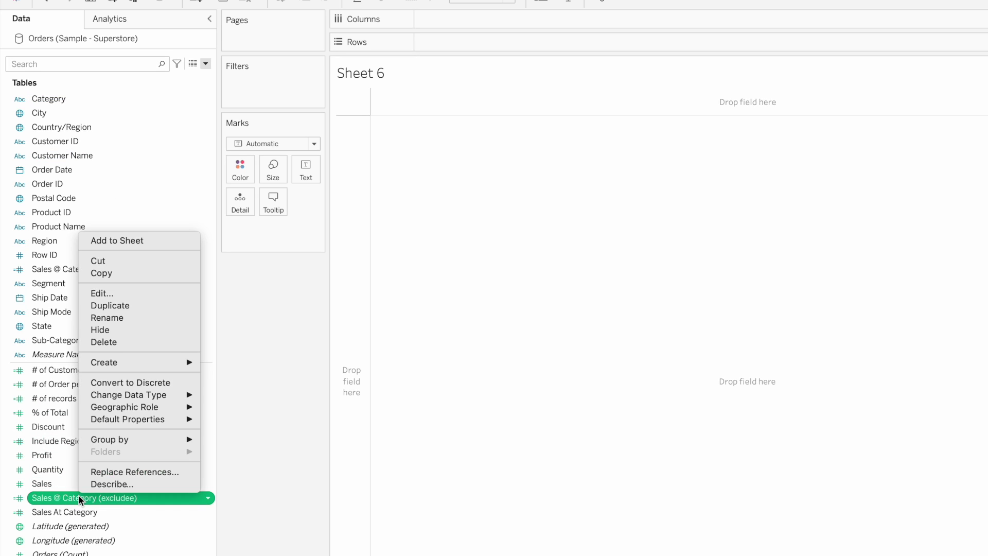
pyautogui.click(113, 341)
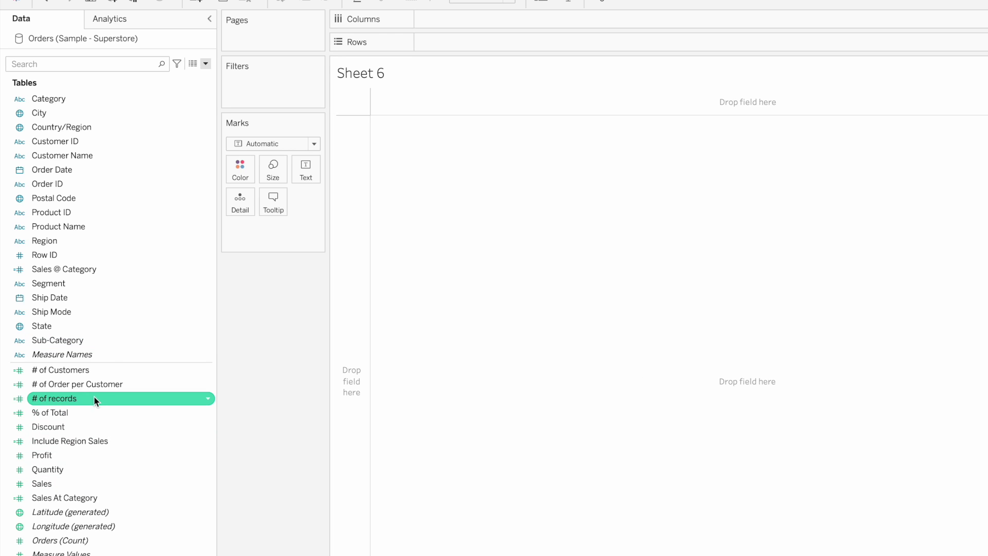
pyautogui.rightClick(84, 270)
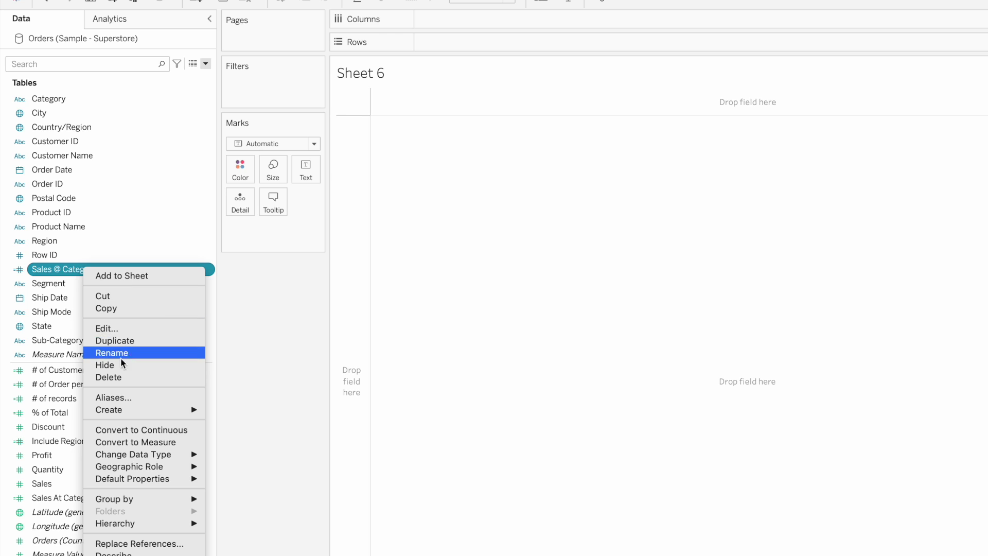
pyautogui.click(116, 377)
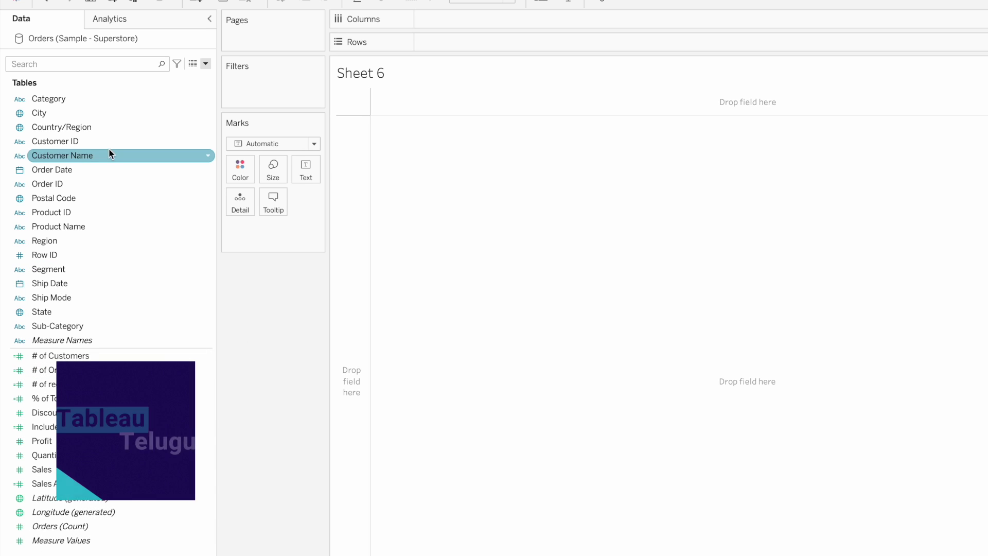
# Place Category and Sub-Category in the rows of Sheet 6.
pyautogui.moveTo(62, 98); pyautogui.dragTo(509, 41)
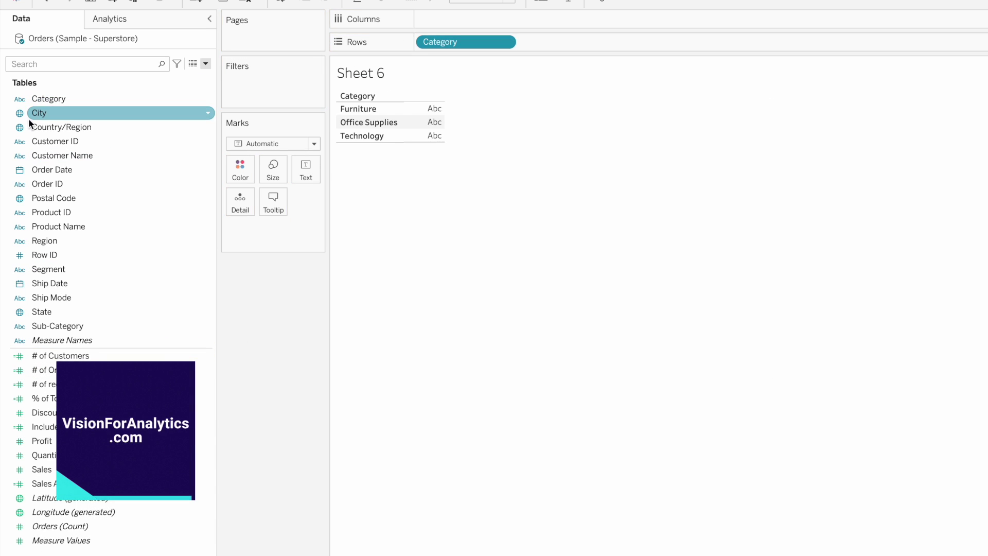
pyautogui.moveTo(55, 326); pyautogui.dragTo(610, 47)
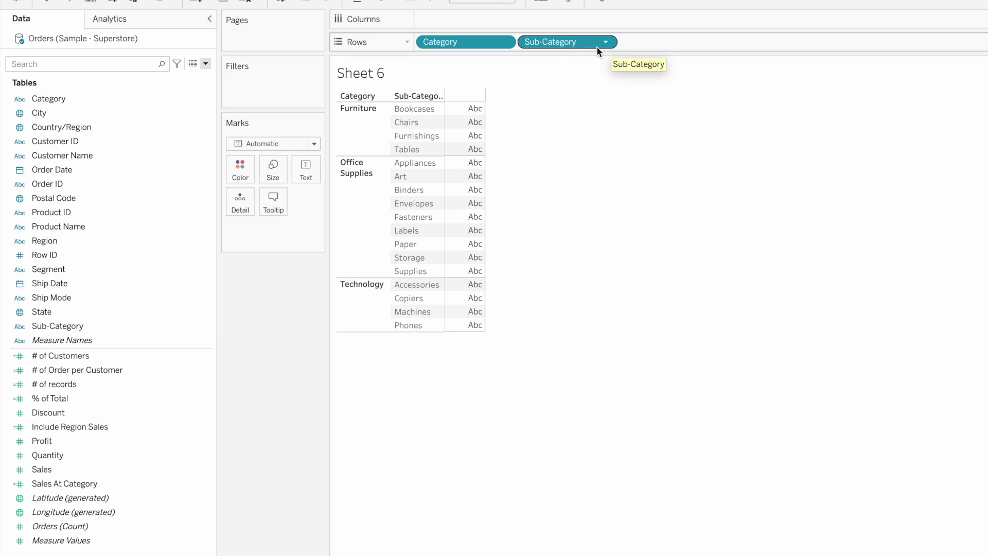
# Create a calculated field named Exclude LOD, keeping its editor clear of the category table.
pyautogui.click(206, 63)
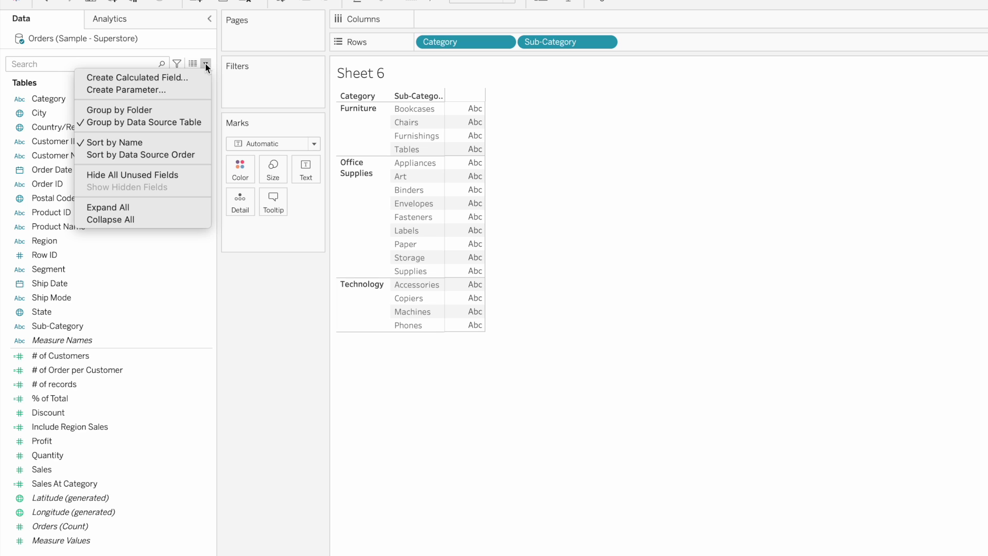
pyautogui.click(162, 76)
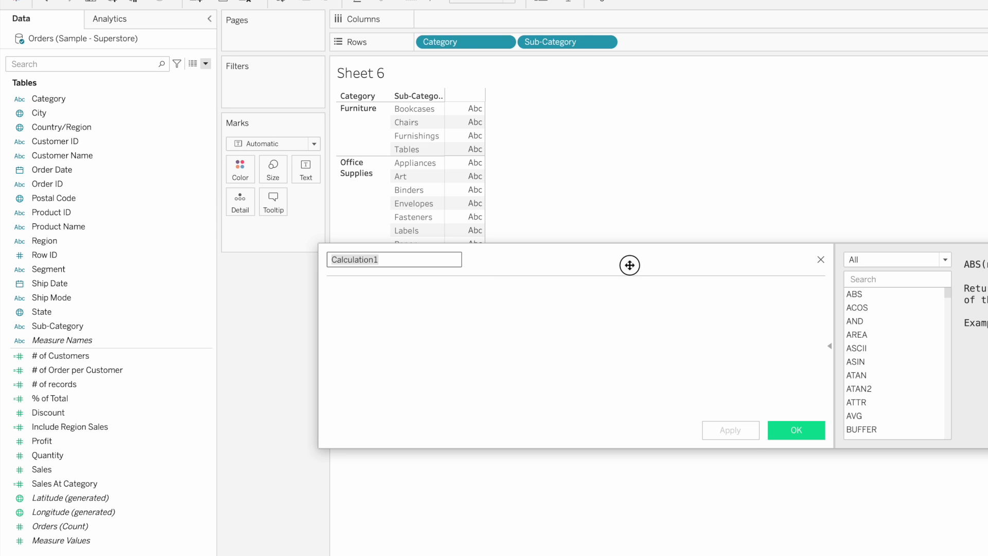
pyautogui.moveTo(629, 265); pyautogui.dragTo(571, 385)
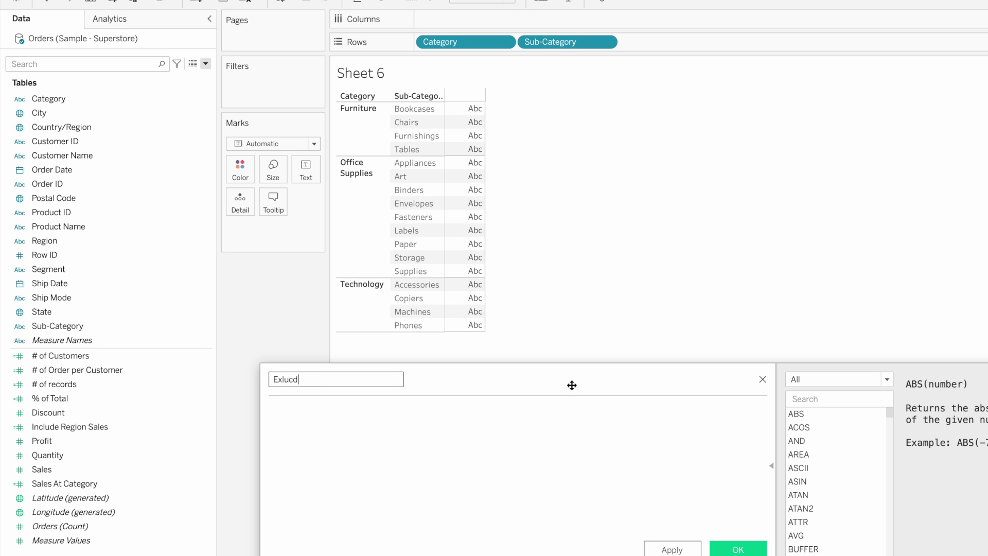
pyautogui.press('BackSpace')
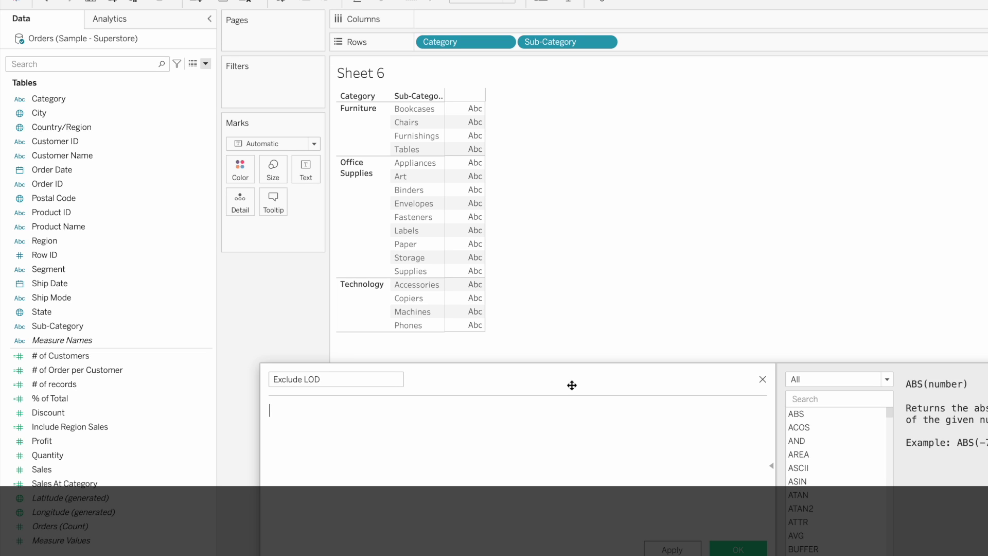
pyautogui.write('fi')
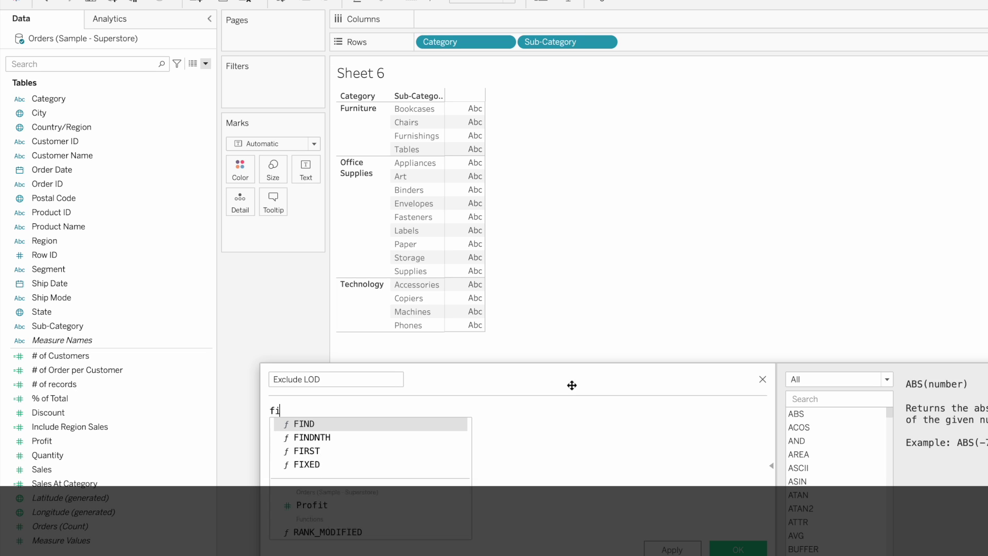
pyautogui.press('BackSpace')
pyautogui.press('BackSpace')
pyautogui.press('BackSpace')
pyautogui.press('BackSpace')
# Define Exclude LOD as {EXCLUDE [Sub-Category]: SUM([Sales]) } and save the calculation.
pyautogui.write('{')
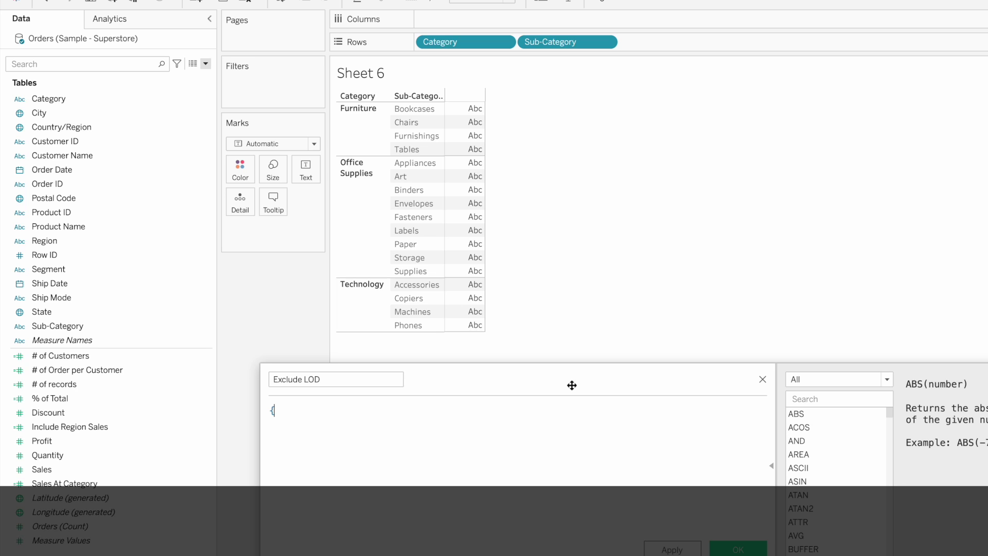
pyautogui.write('Exc')
pyautogui.press('Return')
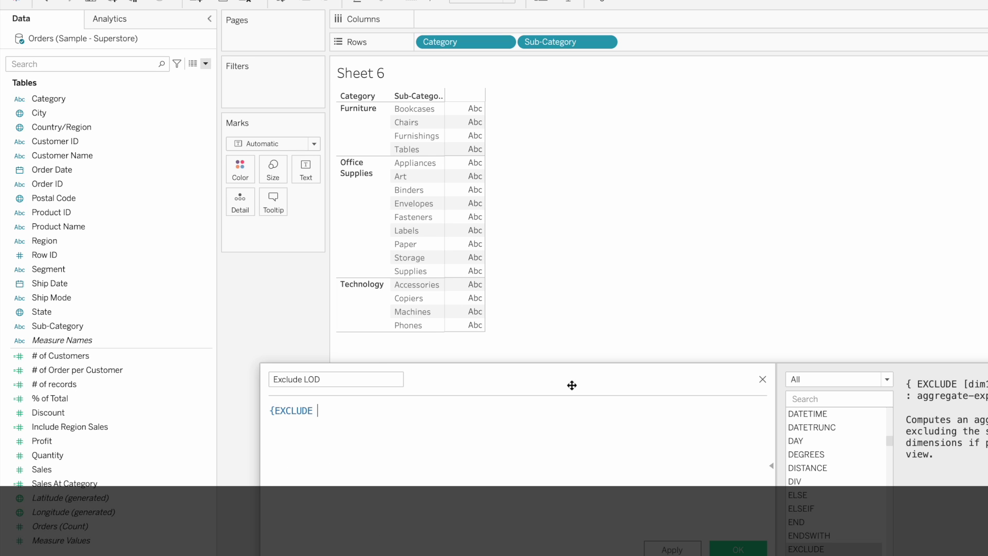
pyautogui.write('su')
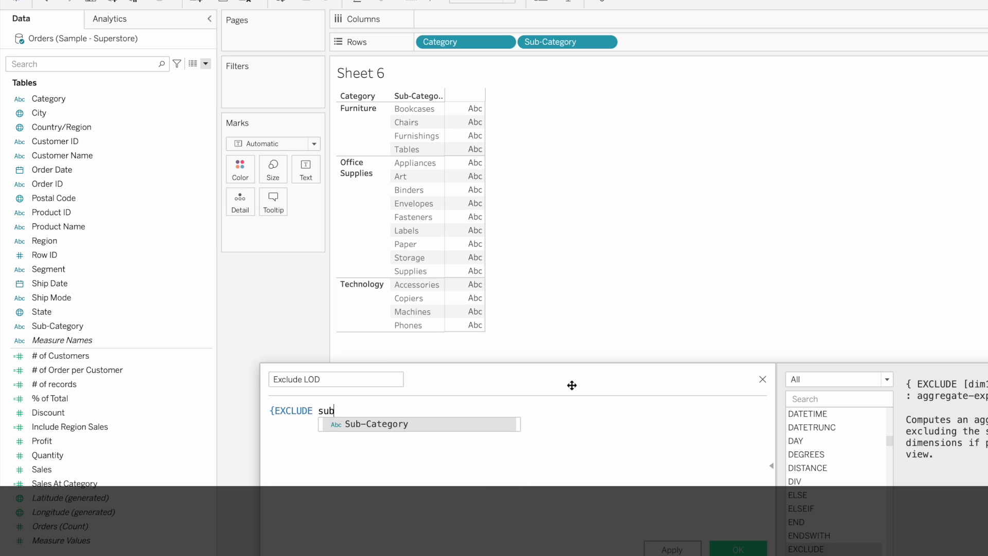
pyautogui.write('b')
pyautogui.press('Return')
pyautogui.write(': sum')
pyautogui.press('Return')
pyautogui.write('sales')
pyautogui.press('Return')
pyautogui.write(')')
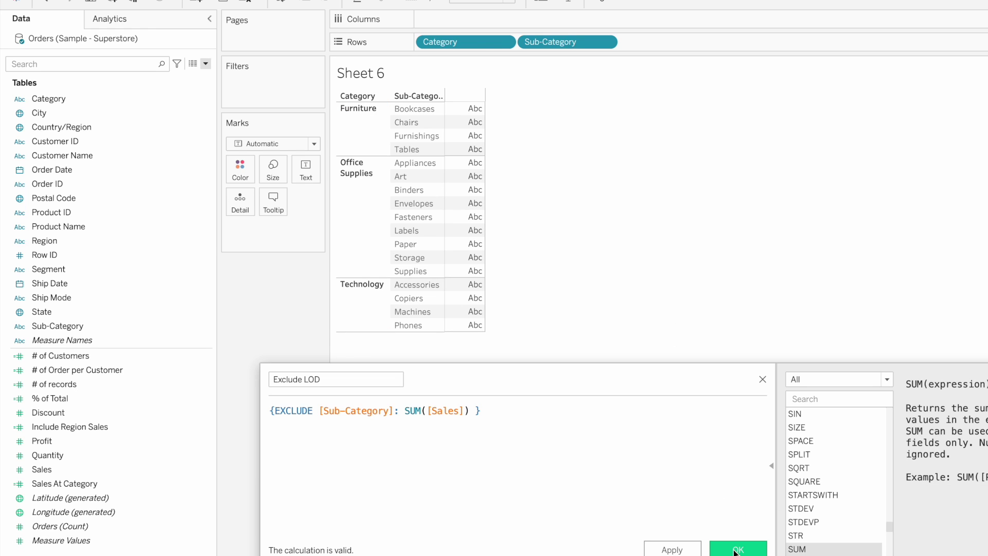
pyautogui.click(727, 548)
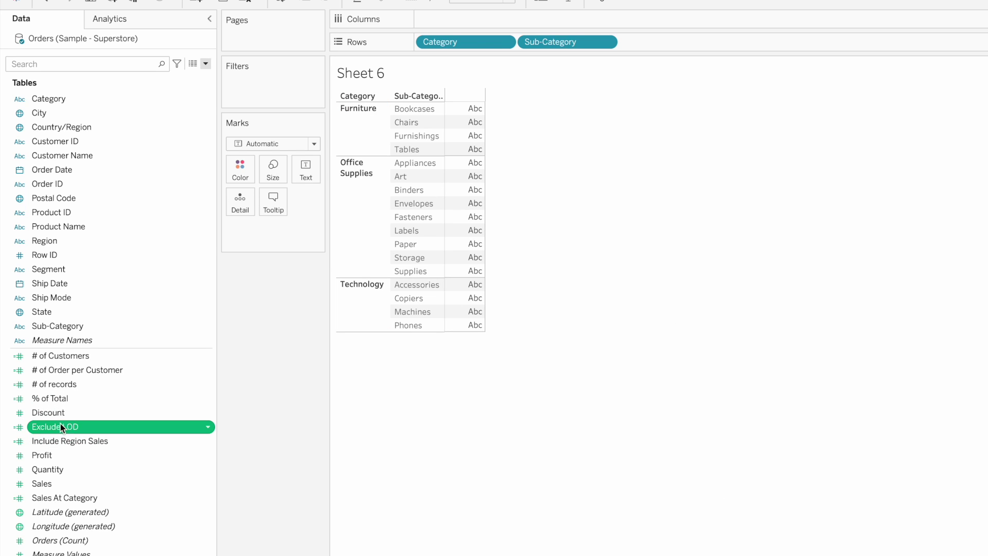
# Add Exclude LOD and Sales At Category as values in the Sheet 6 table, ordering Sales At Category before Exclude LOD.
pyautogui.moveTo(60, 428); pyautogui.dragTo(456, 196)
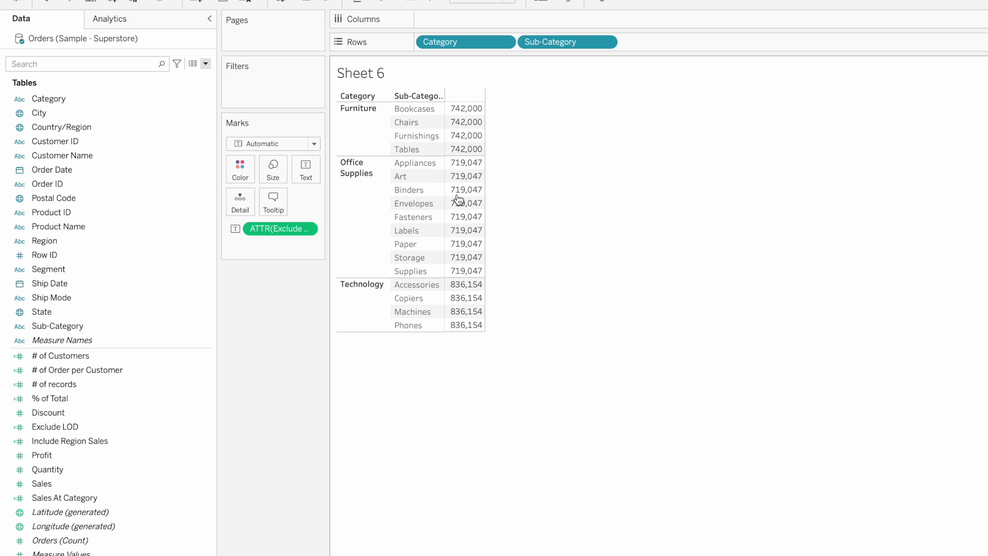
pyautogui.moveTo(468, 112)
pyautogui.moveTo(470, 147)
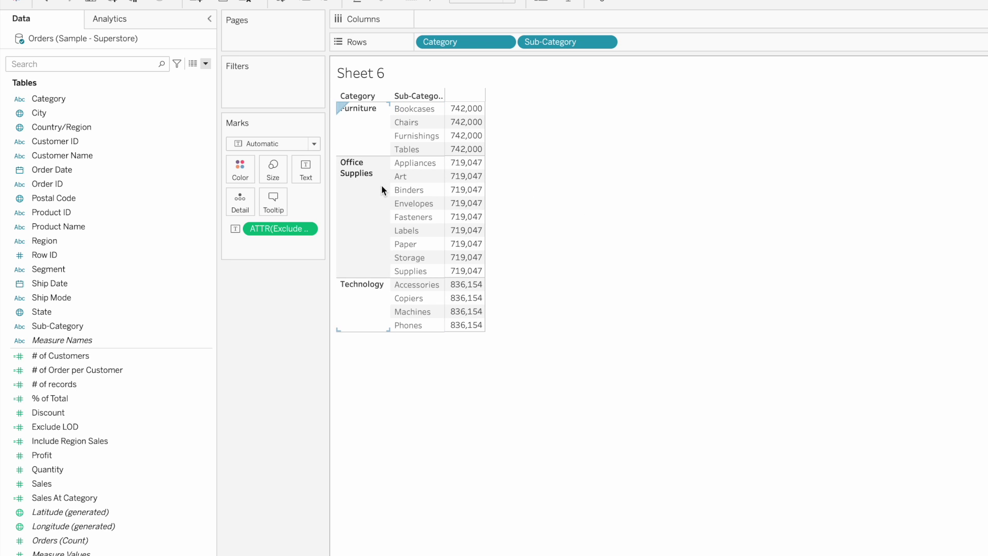
pyautogui.moveTo(474, 238)
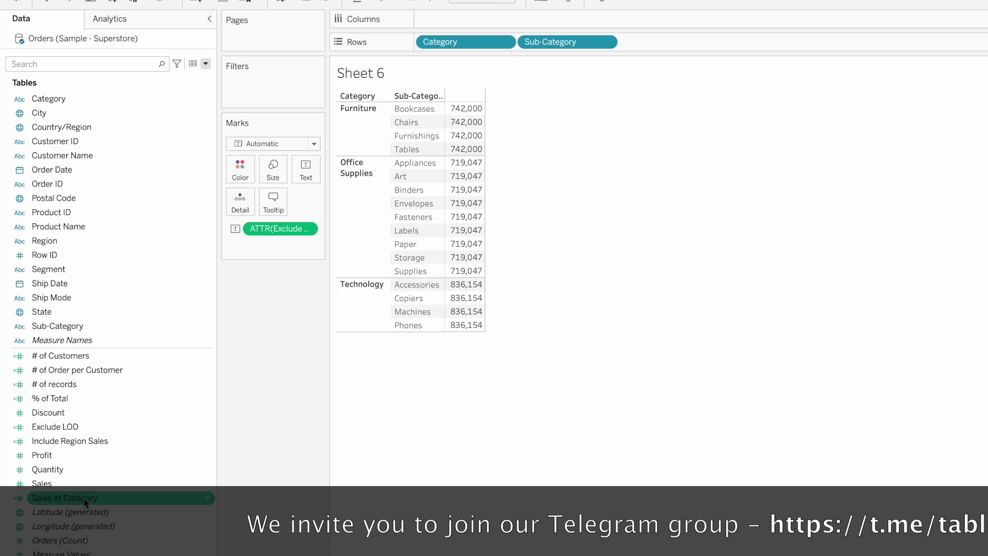
pyautogui.moveTo(67, 497); pyautogui.dragTo(471, 207)
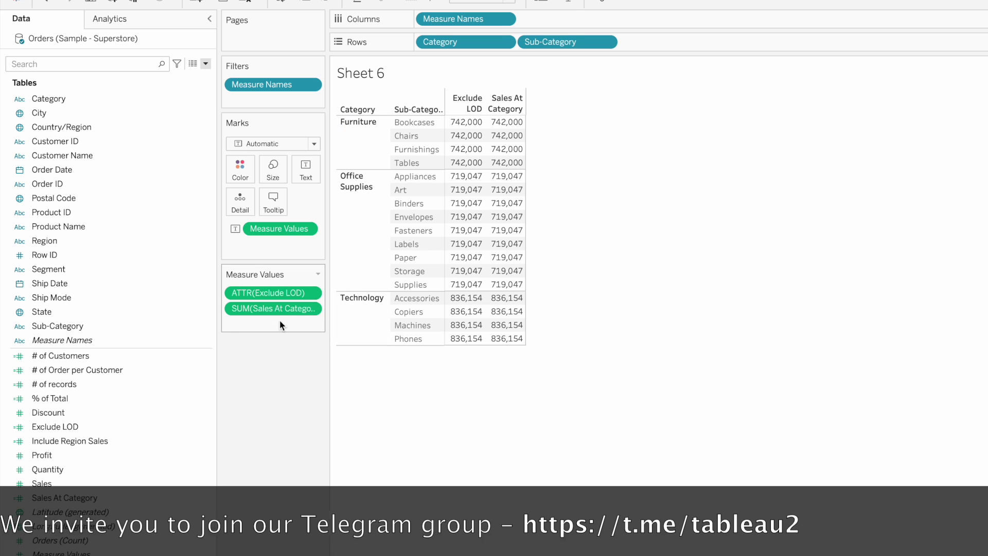
pyautogui.moveTo(276, 294); pyautogui.dragTo(276, 322)
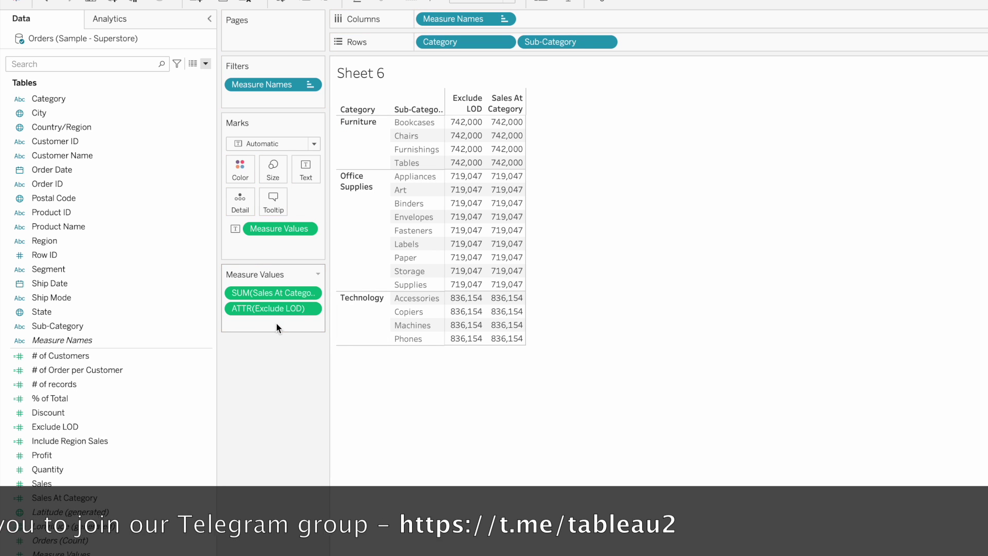
# Rename the calculated field Sales At Category as Sales fixed Category.
pyautogui.rightClick(64, 495)
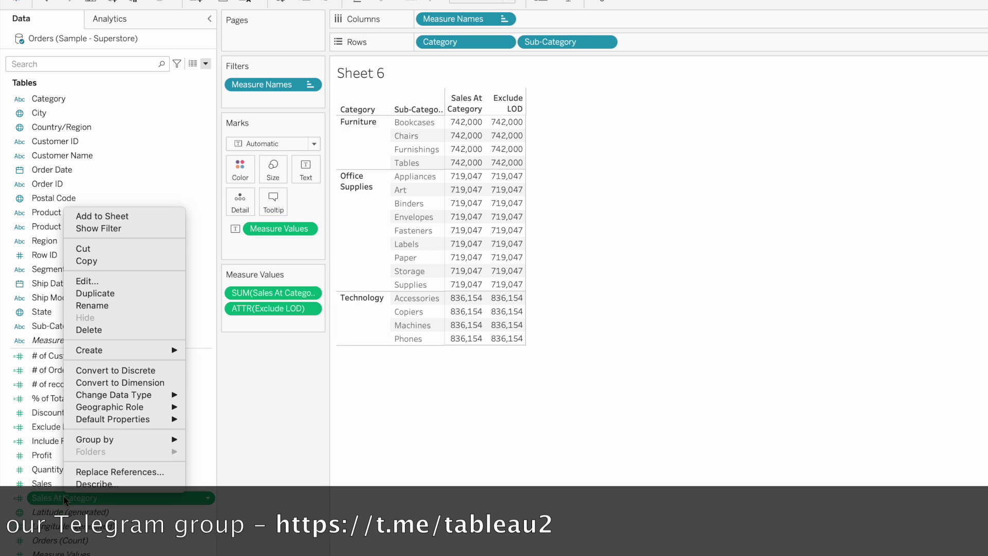
pyautogui.click(111, 280)
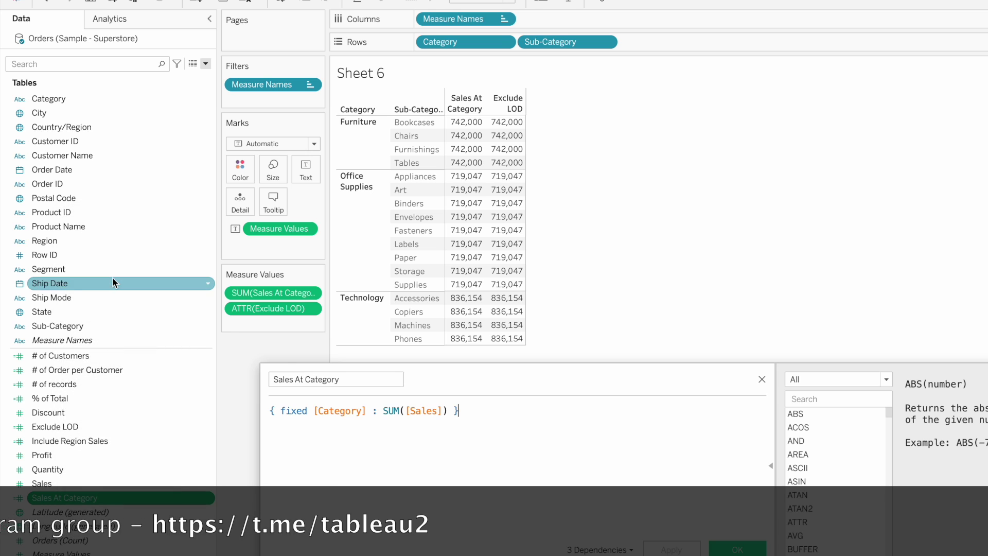
pyautogui.doubleClick(299, 378)
pyautogui.write('fixed')
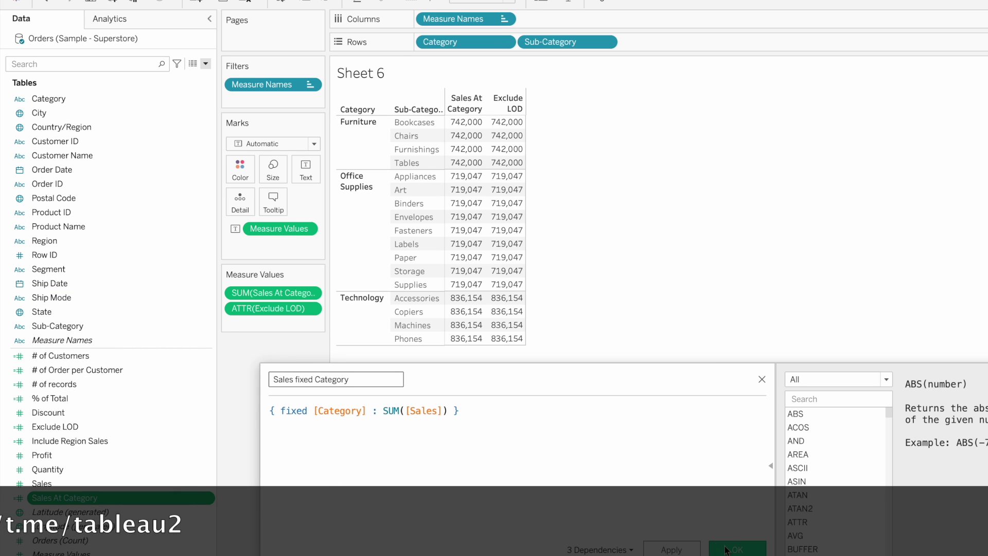
pyautogui.click(737, 549)
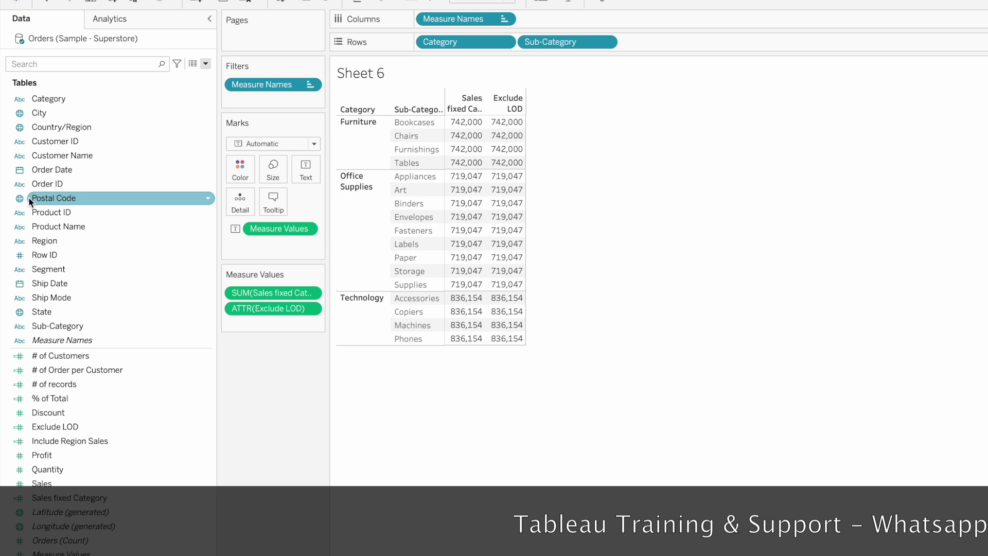
# Add the year of Order Date to the rows after Sub-Category and widen the table's value columns.
pyautogui.click(77, 175)
pyautogui.moveTo(79, 178); pyautogui.dragTo(680, 45)
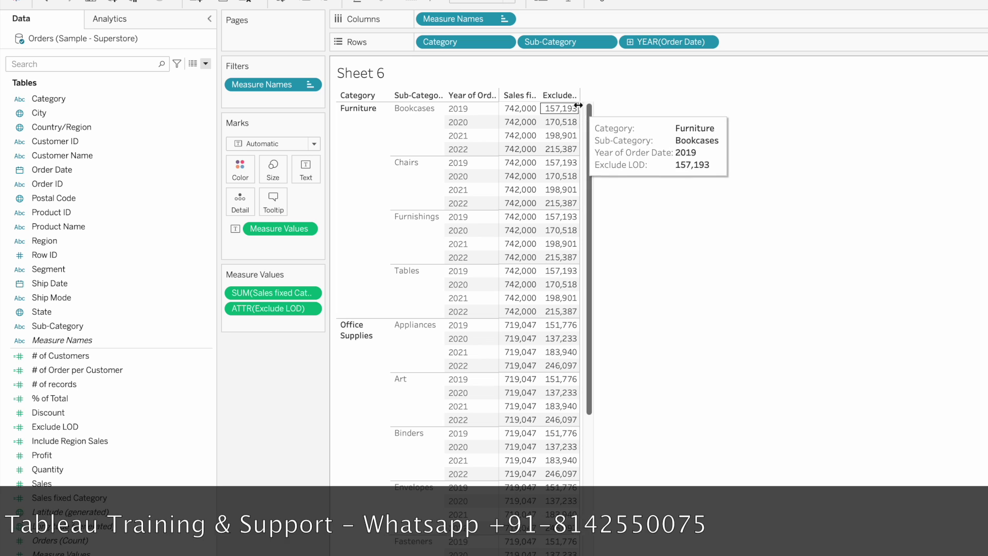
pyautogui.moveTo(581, 106); pyautogui.dragTo(608, 105)
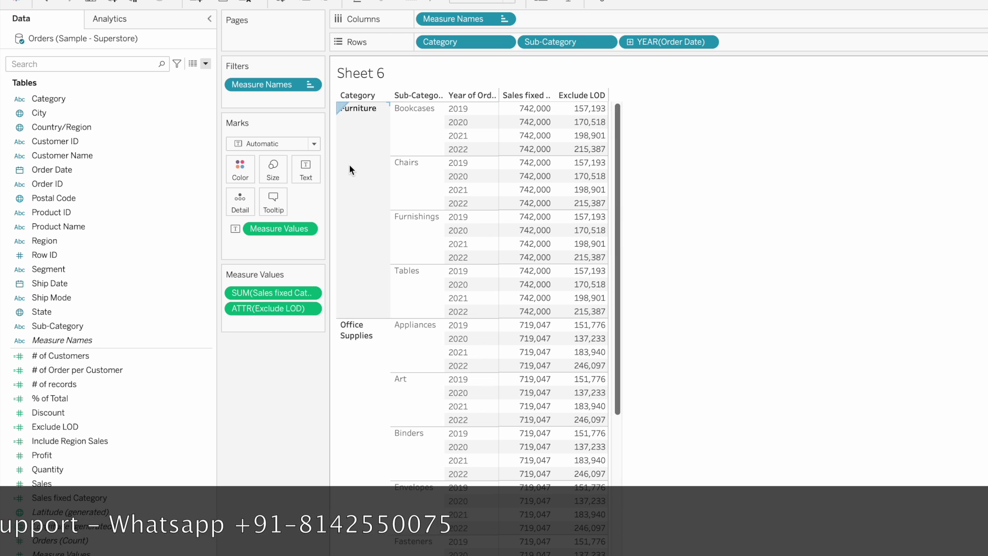
pyautogui.moveTo(588, 131)
pyautogui.moveTo(540, 112)
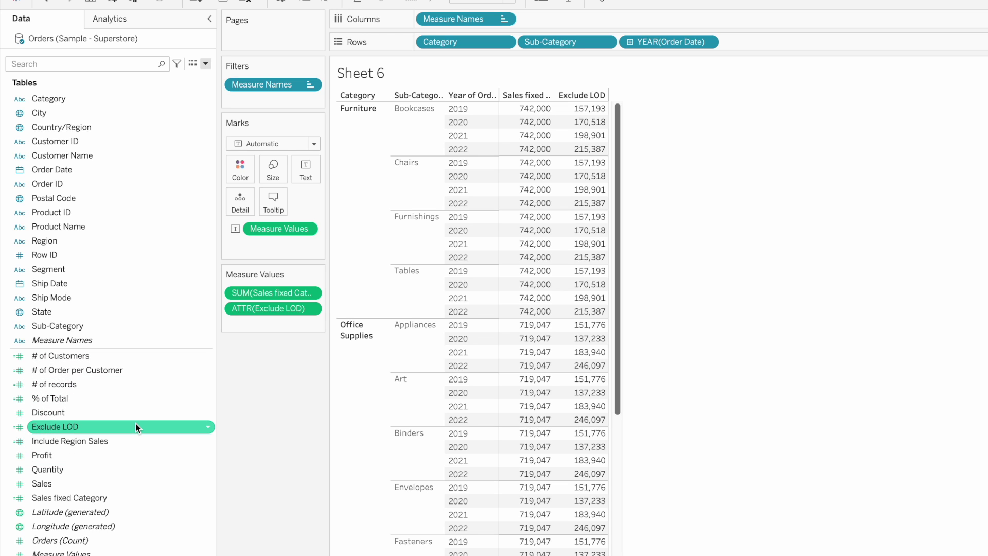
# Edit Exclude LOD to also exclude DATEPART('year', [Order Date]) alongside Sub-Category, and save the calculation.
pyautogui.click(73, 425)
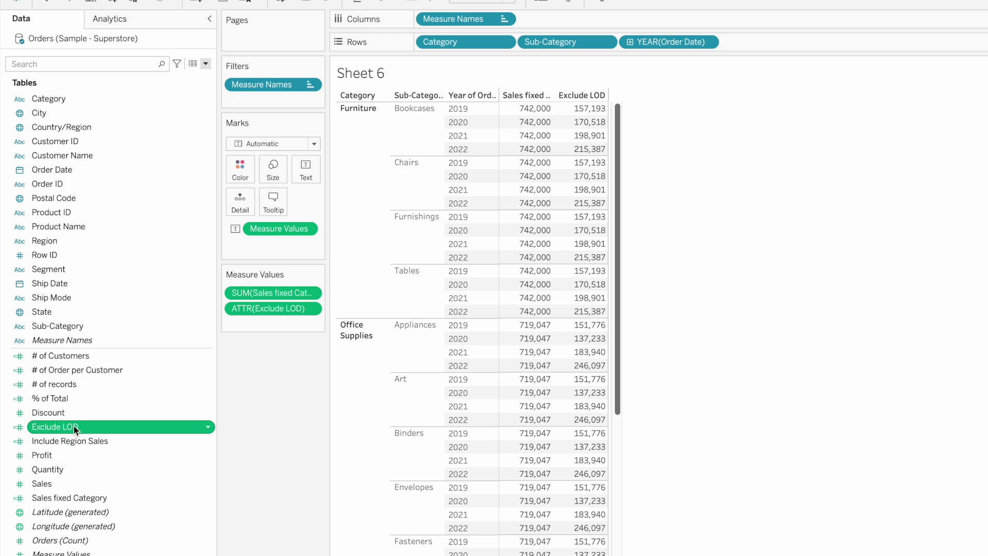
pyautogui.rightClick(73, 425)
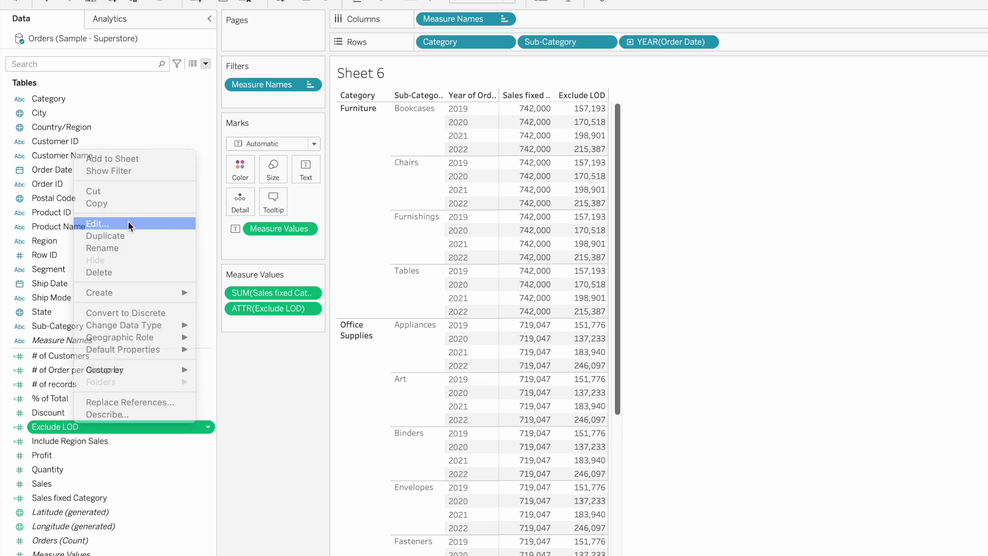
pyautogui.click(128, 223)
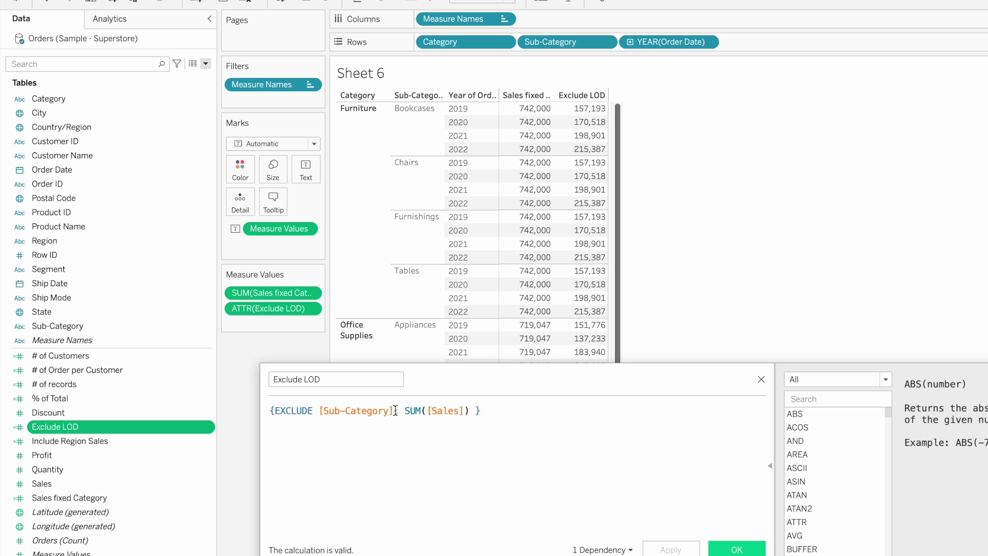
pyautogui.click(395, 410)
pyautogui.press('Delete')
pyautogui.write(': ')
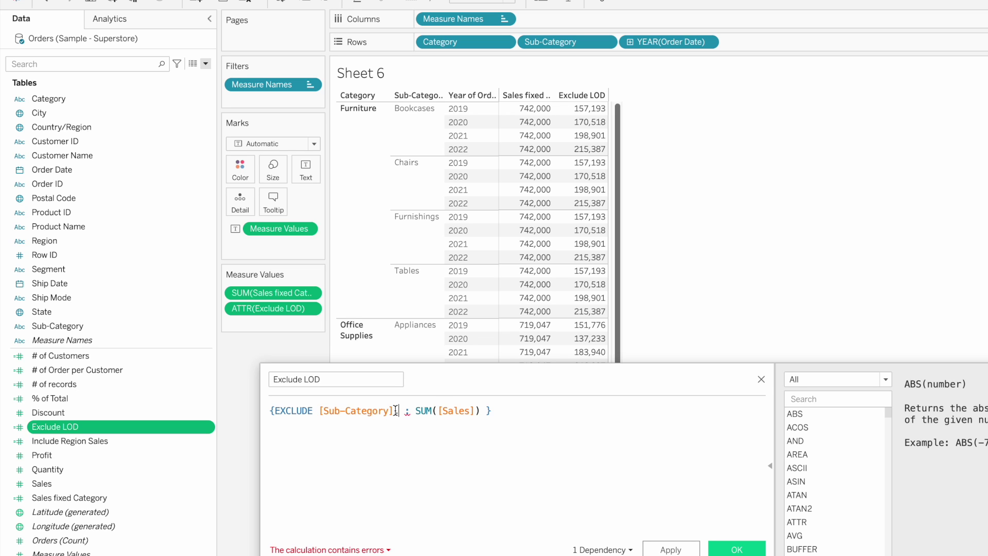
pyautogui.write('YEAR')
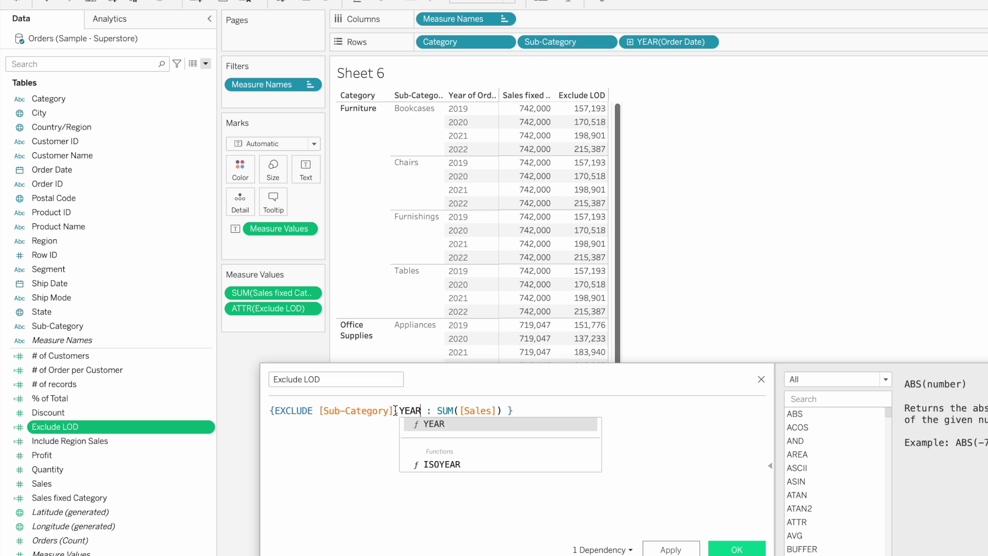
pyautogui.press('Return')
pyautogui.write('[Or')
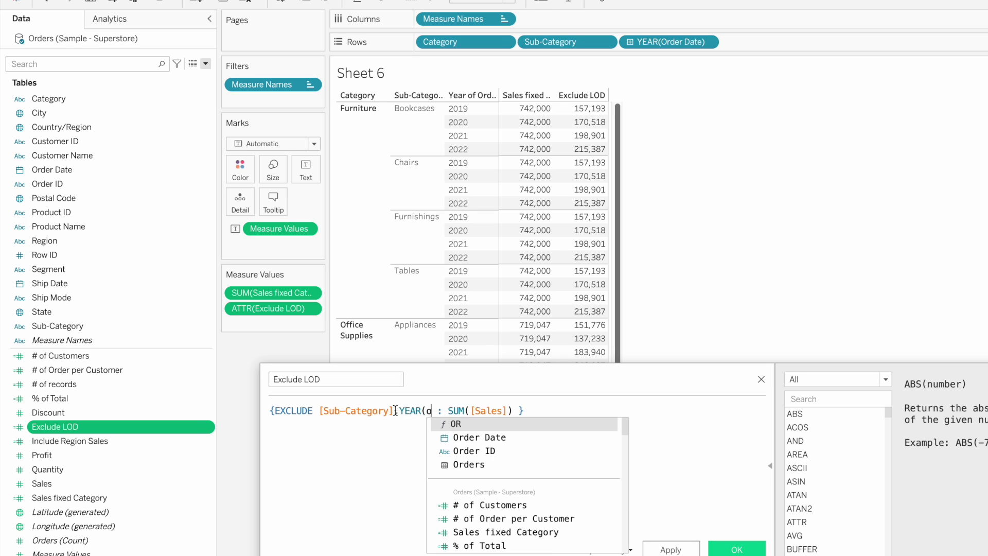
pyautogui.press('Return')
pyautogui.write(')')
pyautogui.click(395, 410)
pyautogui.write(',')
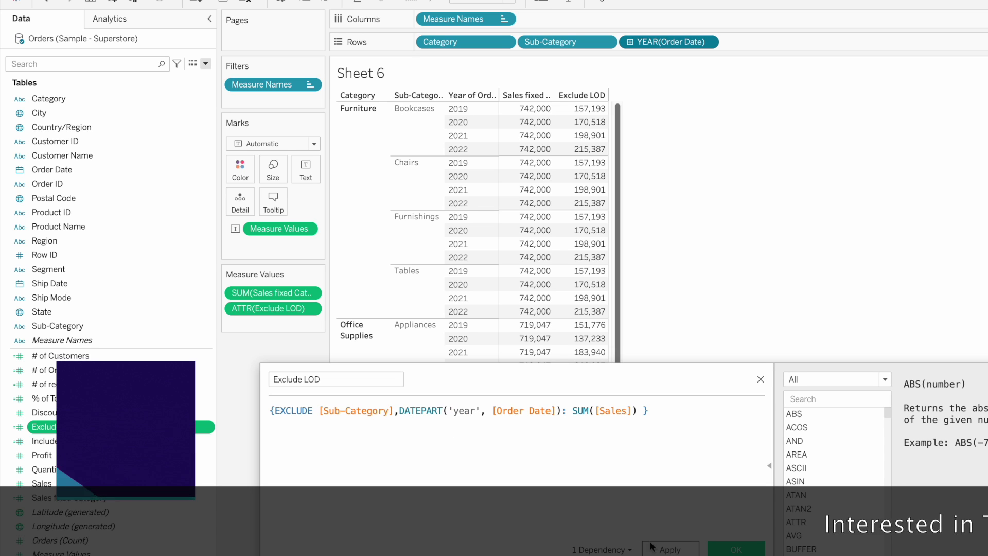
pyautogui.click(725, 549)
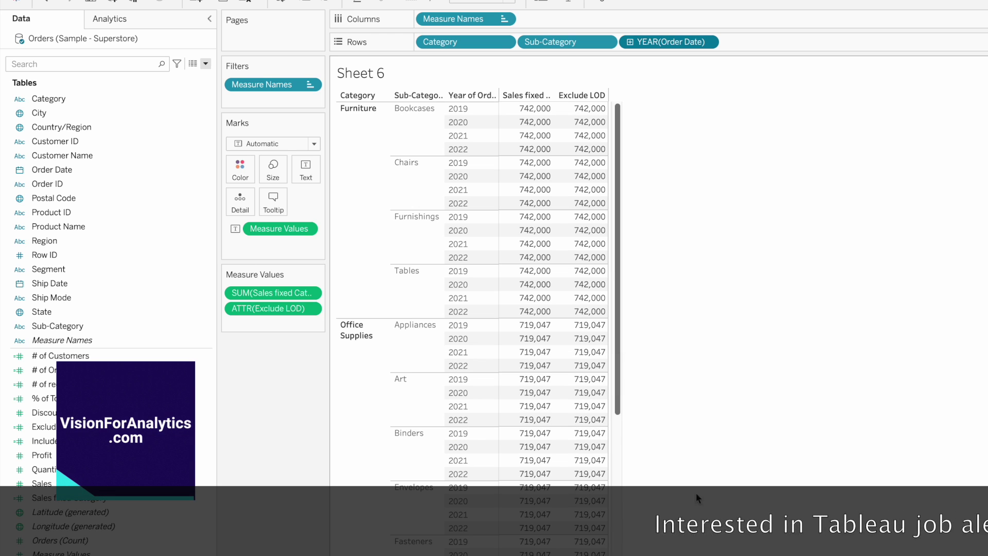
# Compare the Exclude LOD values with the fixed sales and inspect the expression behind YEAR(Order Date) in the rows.
pyautogui.moveTo(599, 202)
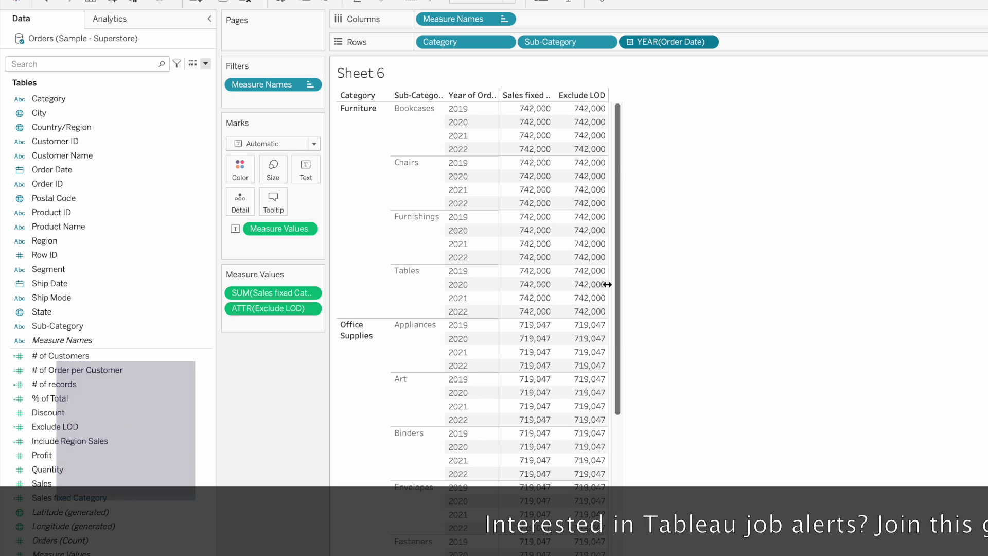
pyautogui.doubleClick(675, 41)
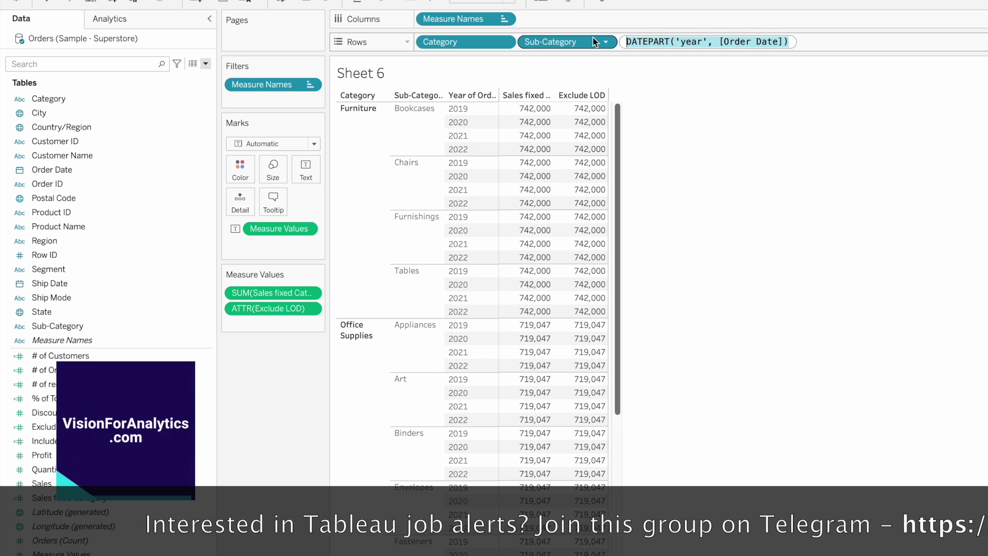
pyautogui.click(789, 140)
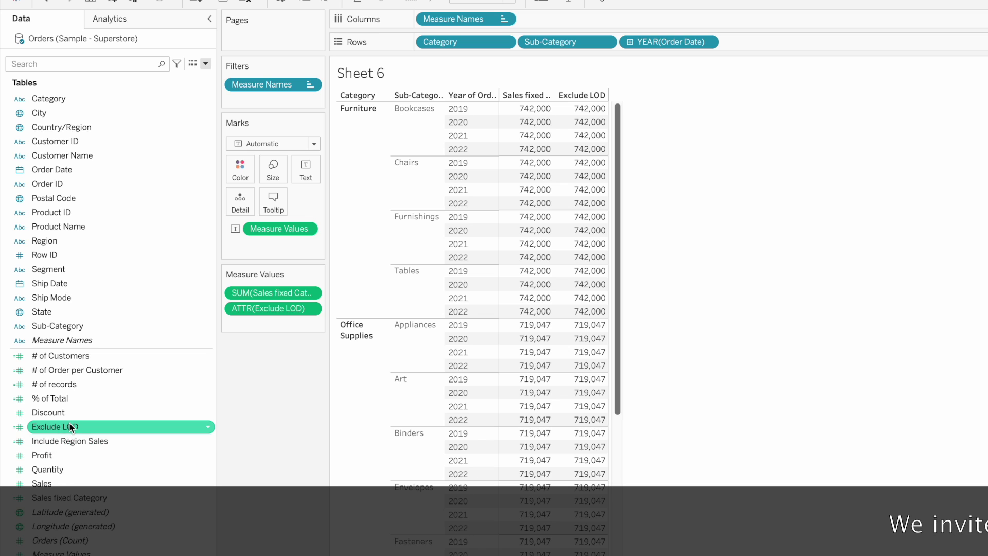
# Convert Sales fixed Category to a dimension and review which items can be created from it.
pyautogui.click(66, 498)
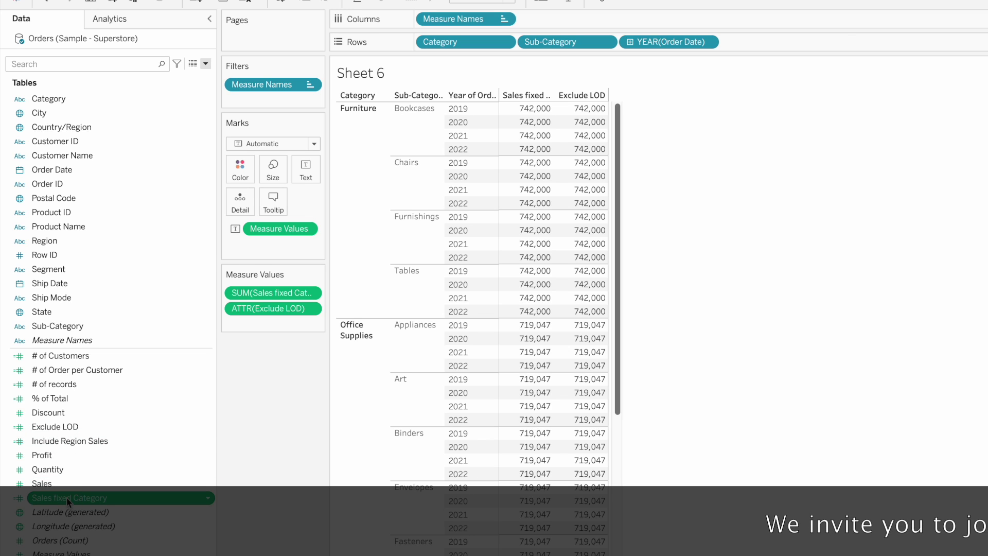
pyautogui.rightClick(66, 497)
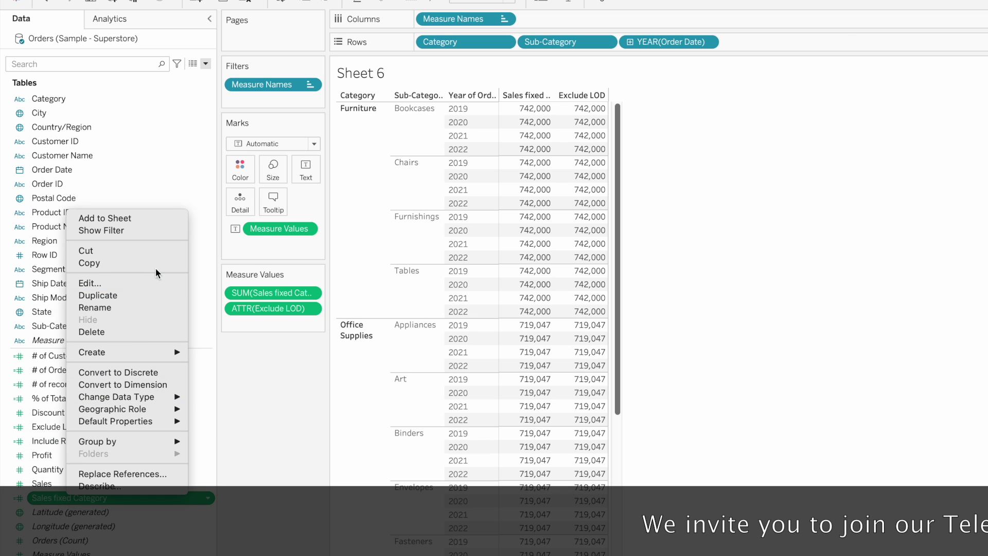
pyautogui.click(134, 387)
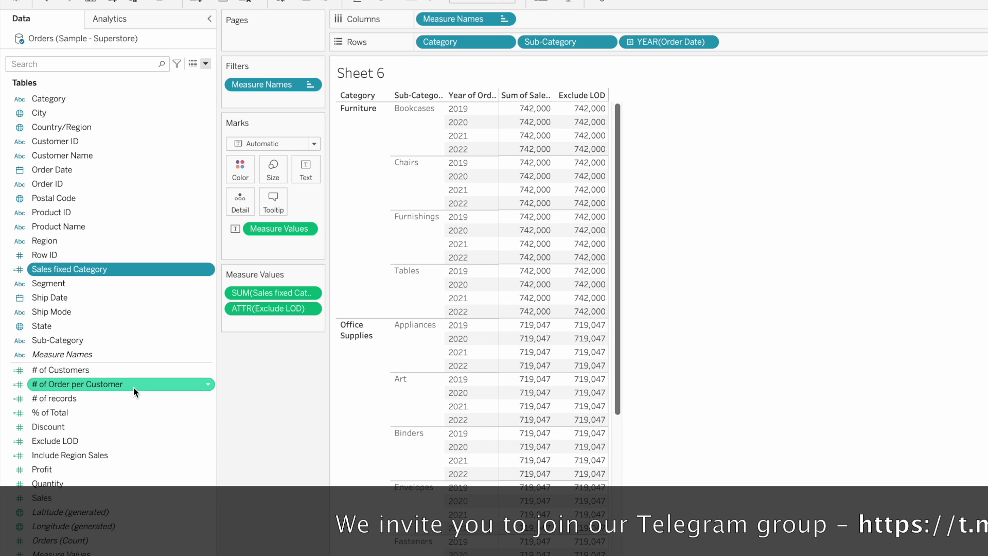
pyautogui.rightClick(76, 270)
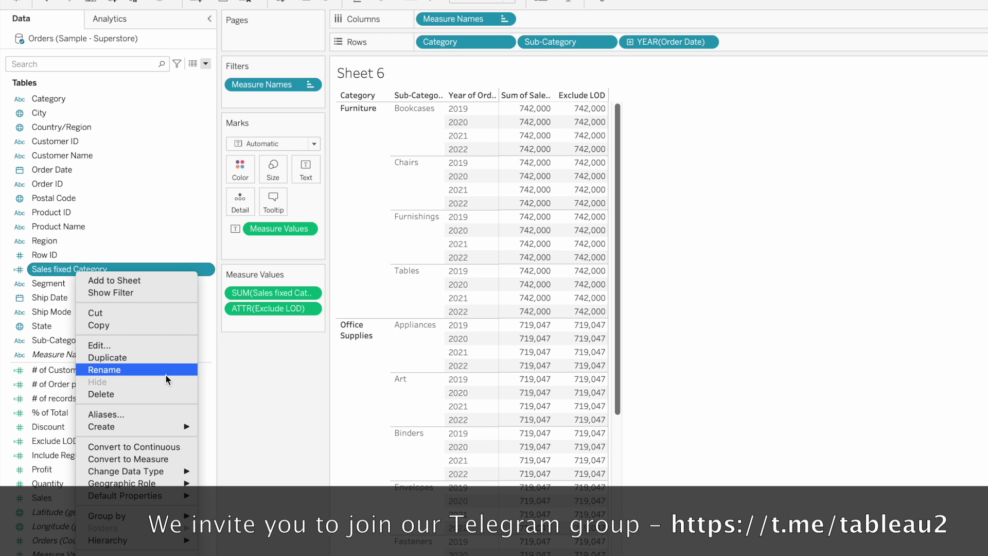
pyautogui.moveTo(140, 427)
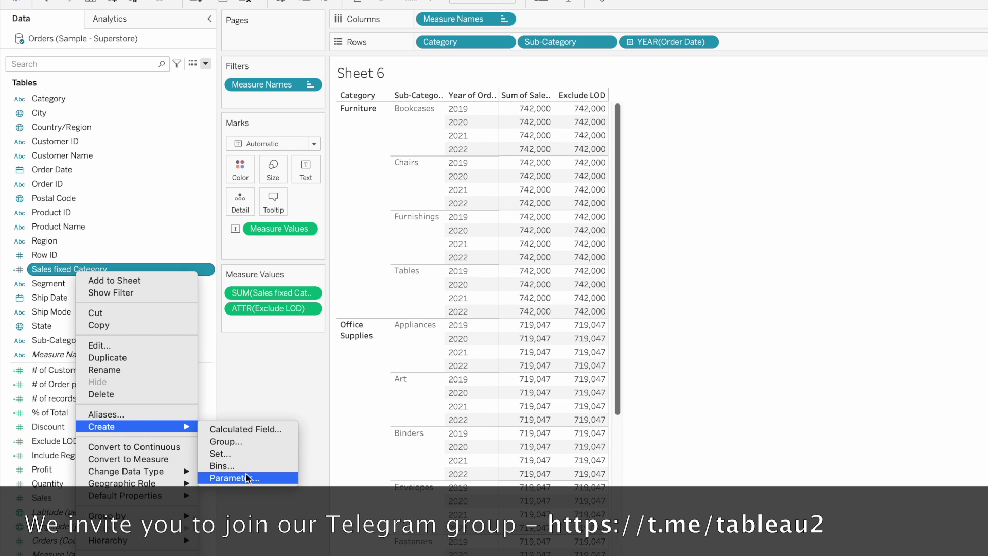
pyautogui.click(283, 384)
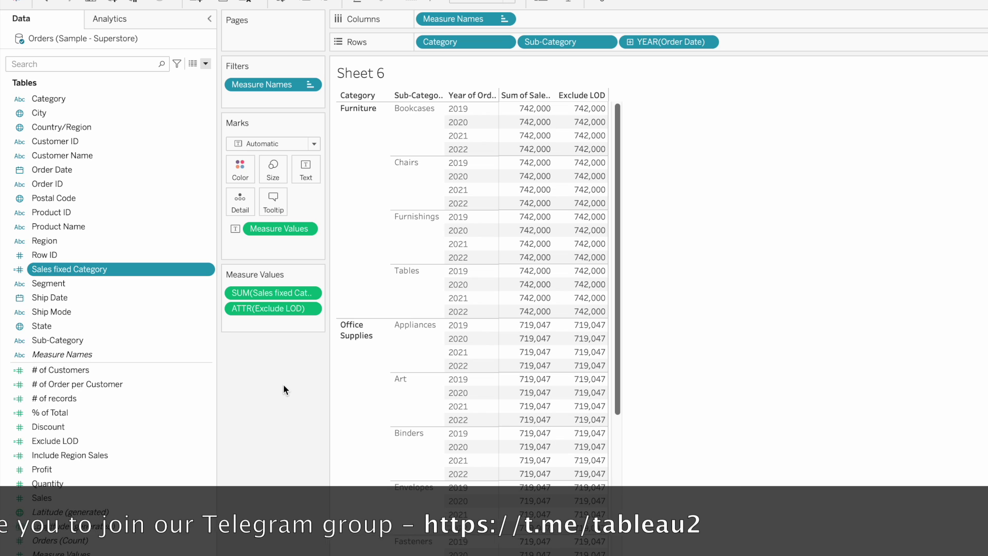
# Check Exclude LOD's field options for a dimension conversion and try to move its Measure Values entry into the dimensions.
pyautogui.click(76, 440)
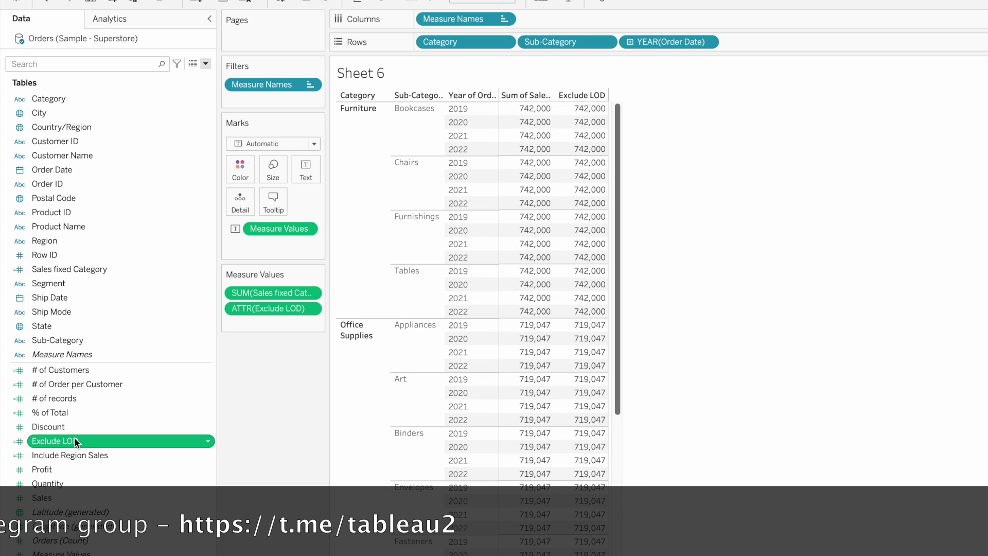
pyautogui.rightClick(75, 438)
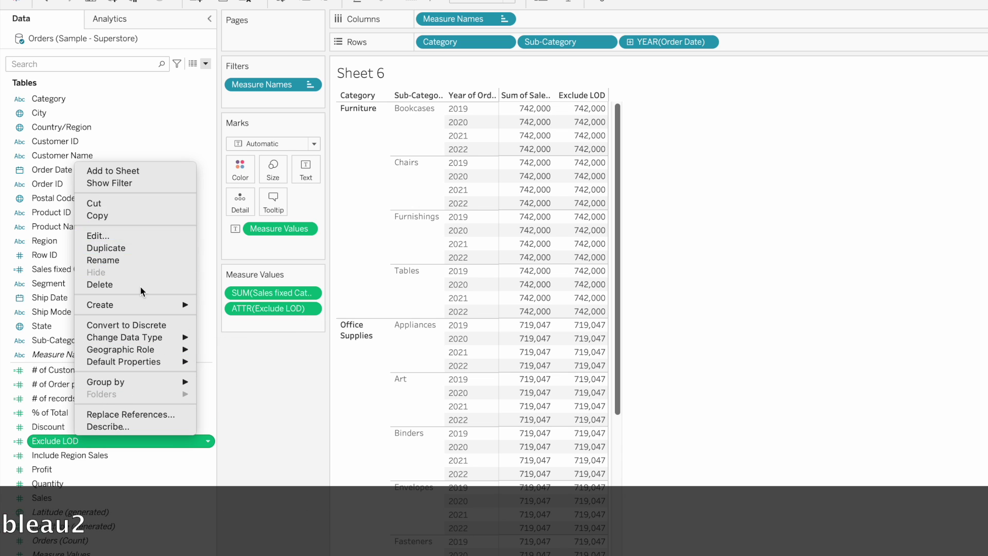
pyautogui.moveTo(137, 362)
pyautogui.click(310, 365)
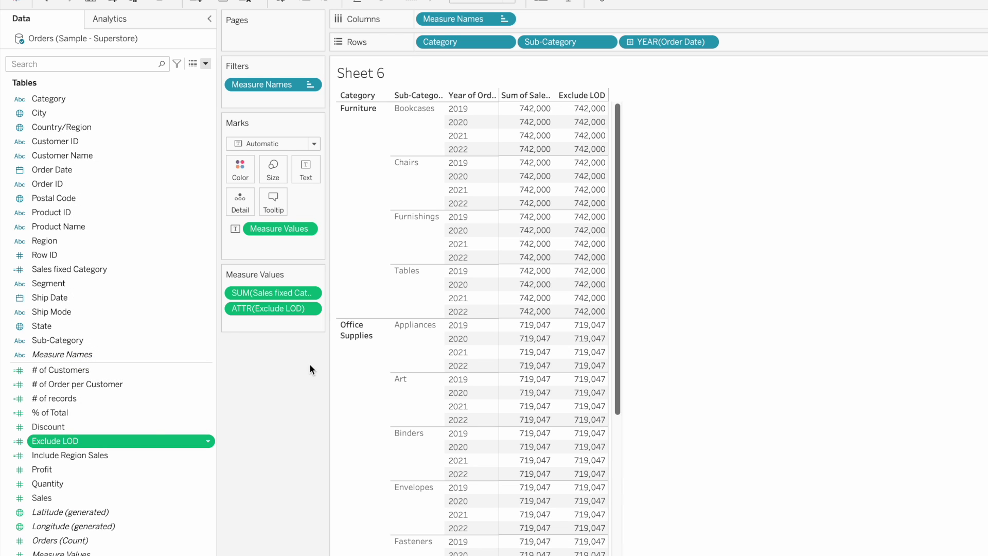
pyautogui.moveTo(268, 308); pyautogui.dragTo(122, 236)
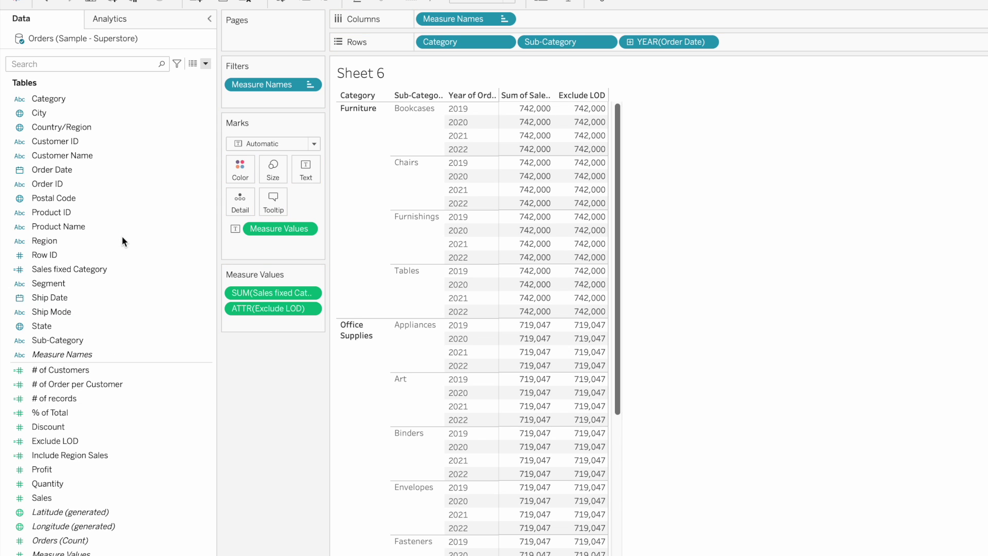